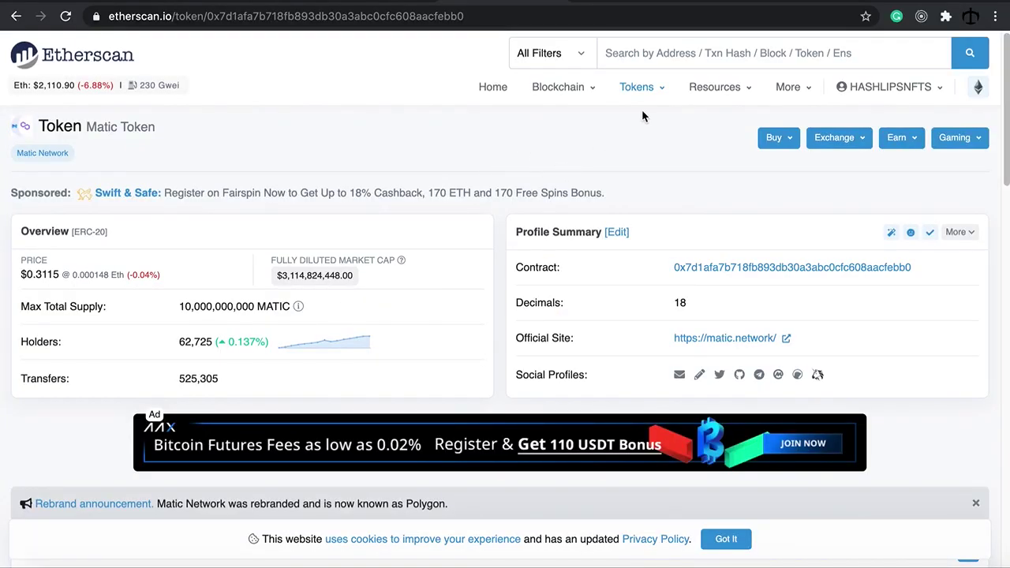
Step: Switch MetaMask to Matic Mainnet, check the 5.9727 MATIC balance, and close the popup
click(946, 20)
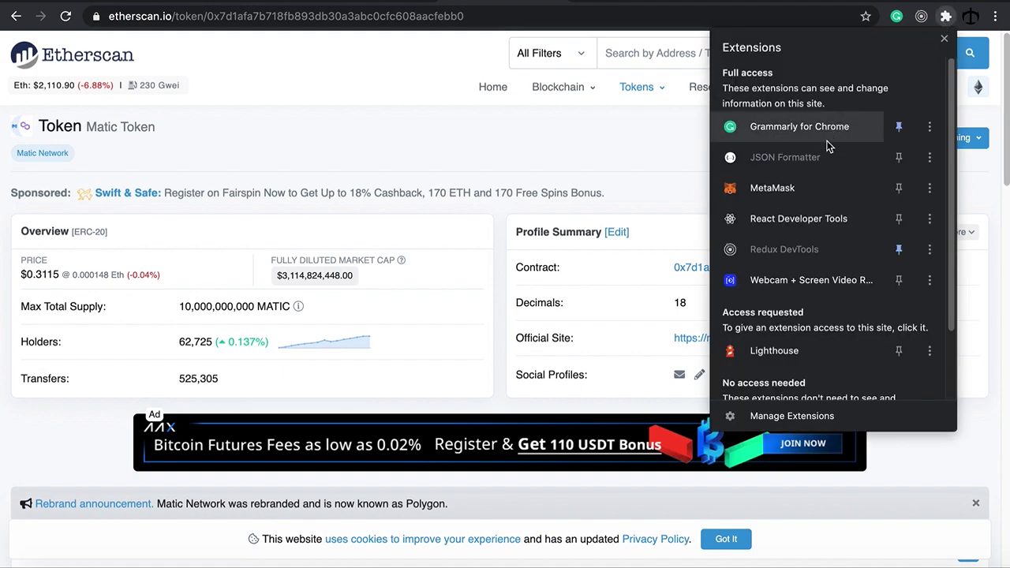
click(820, 194)
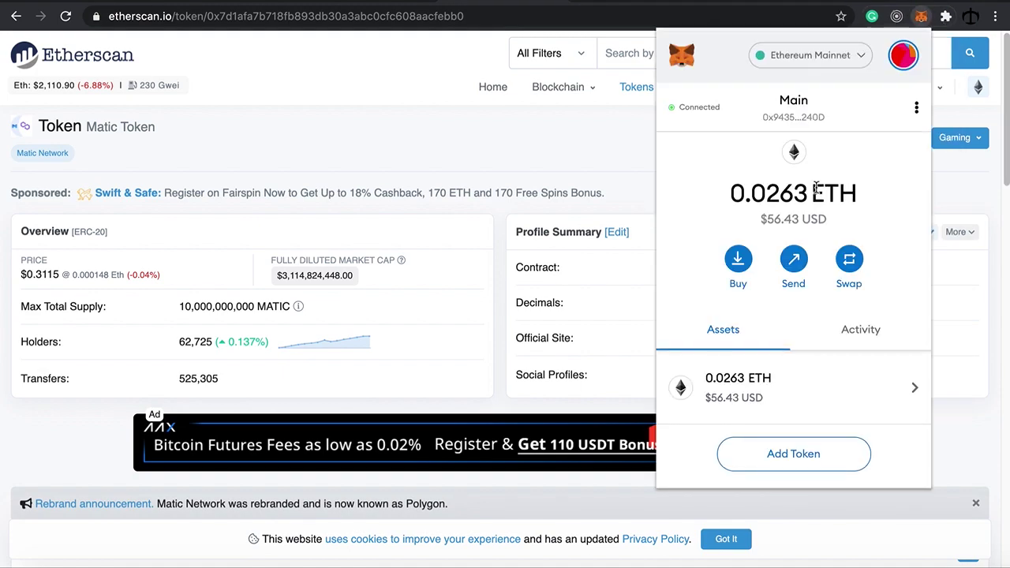
click(792, 62)
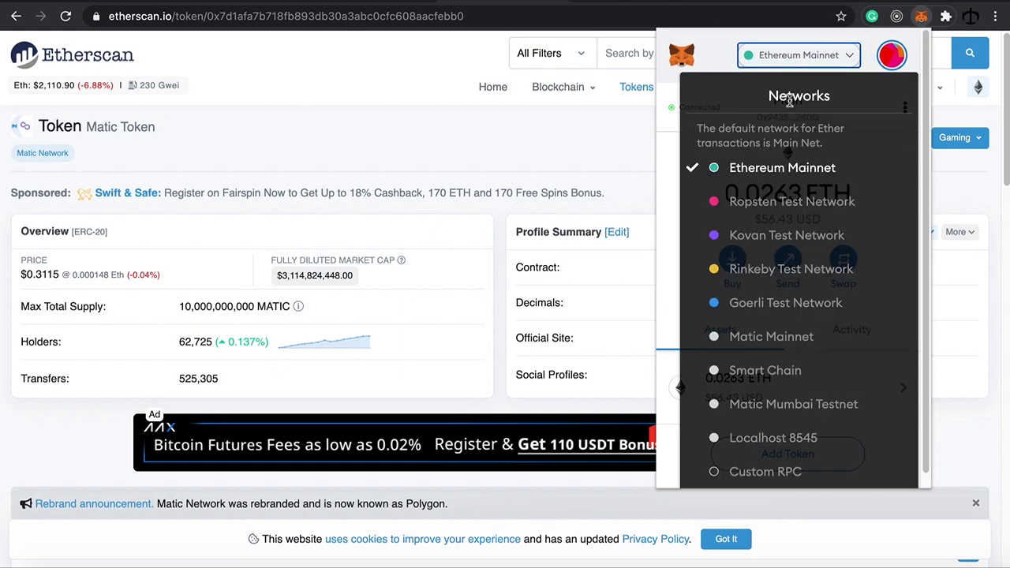
click(789, 340)
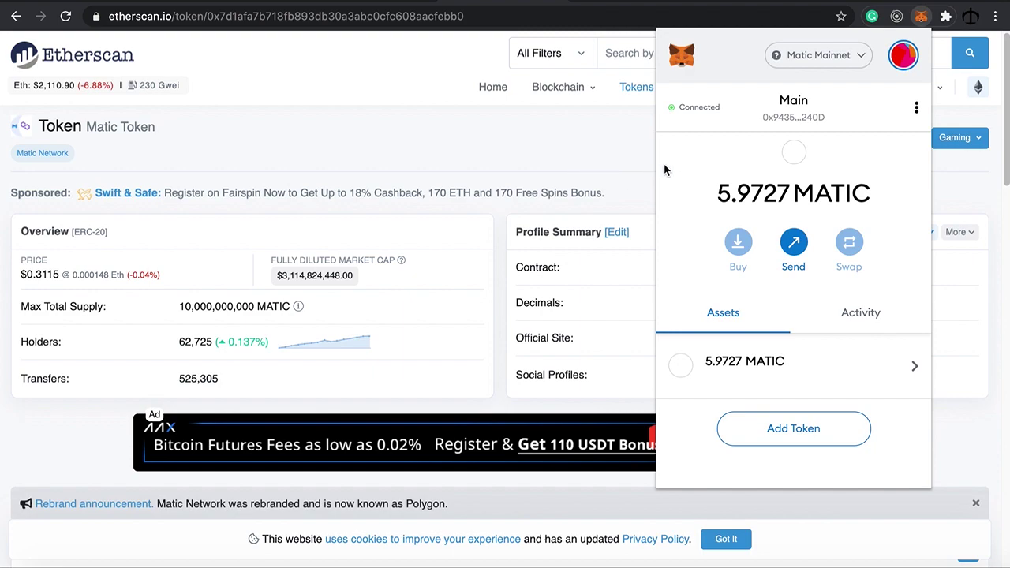
click(633, 163)
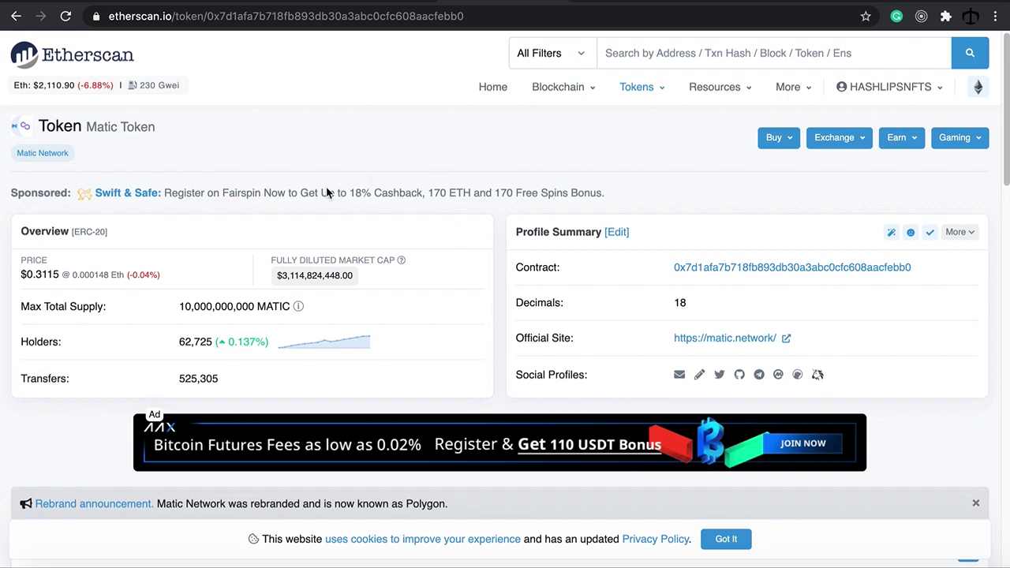
Step: Copy the Matic Token contract address from Etherscan's Profile Summary
mouse_move(296, 307)
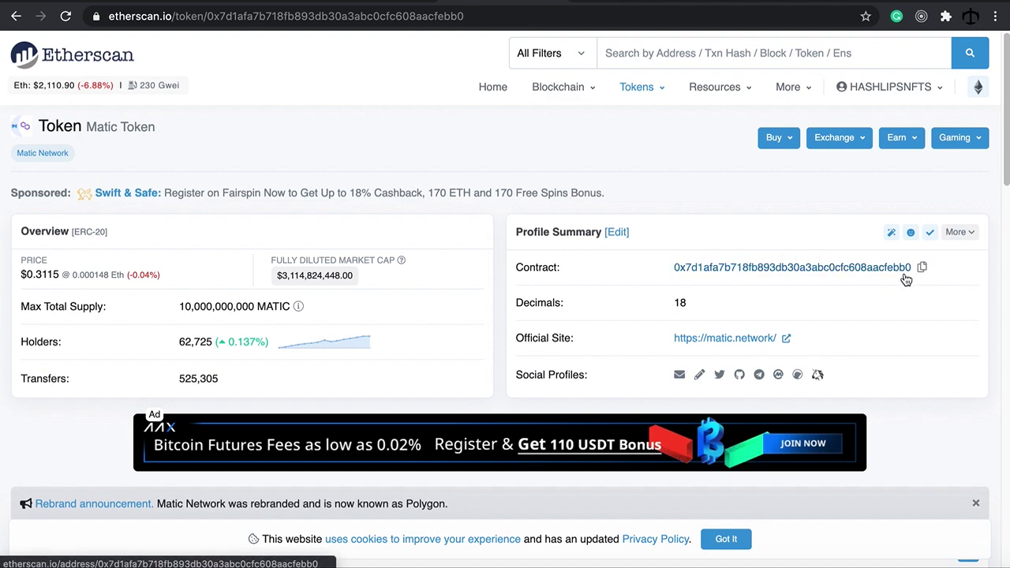
click(921, 270)
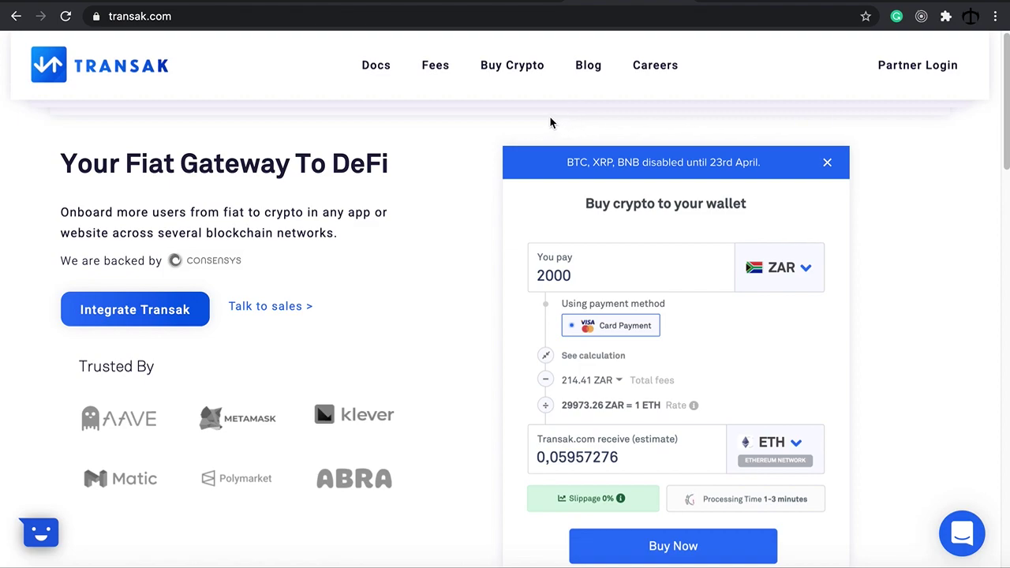
Step: On Transak's Buy Crypto page, open the receive-currency list and scroll through it
click(513, 67)
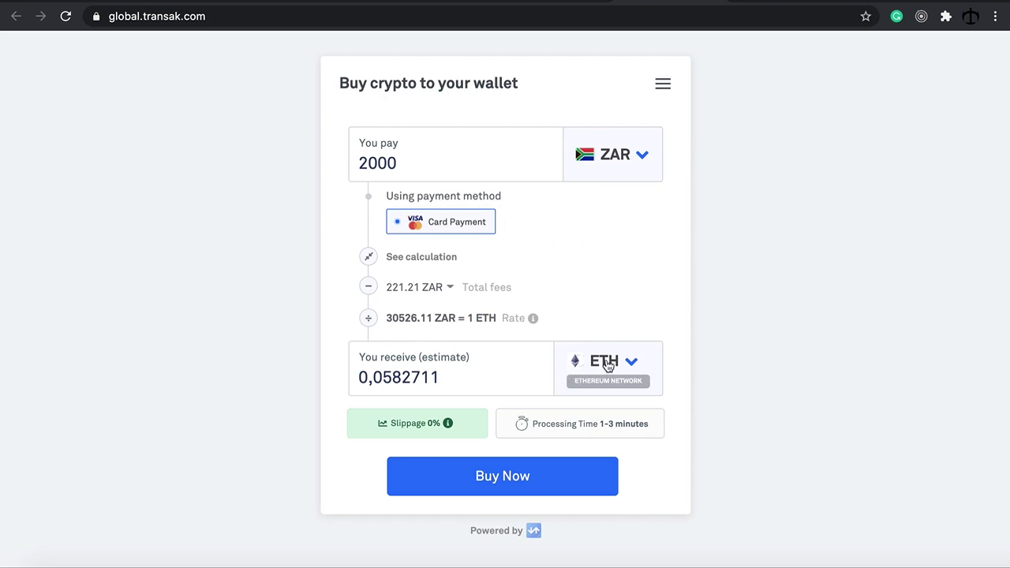
click(606, 364)
scroll(540, 304, down, 5)
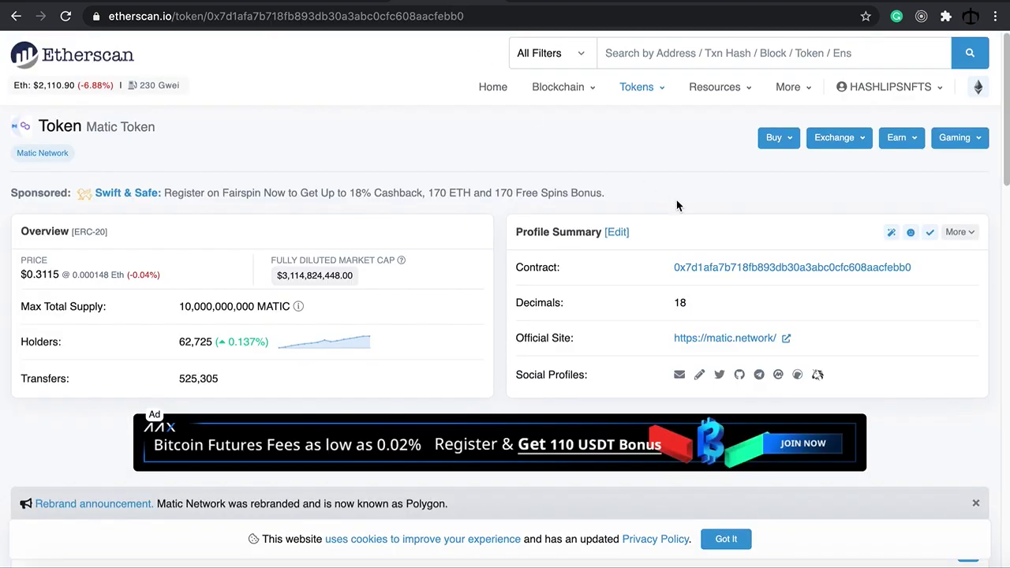
Step: Copy the token contract address again and switch MetaMask to Ethereum Mainnet (0.0263 ETH)
click(919, 267)
mouse_move(911, 76)
click(946, 16)
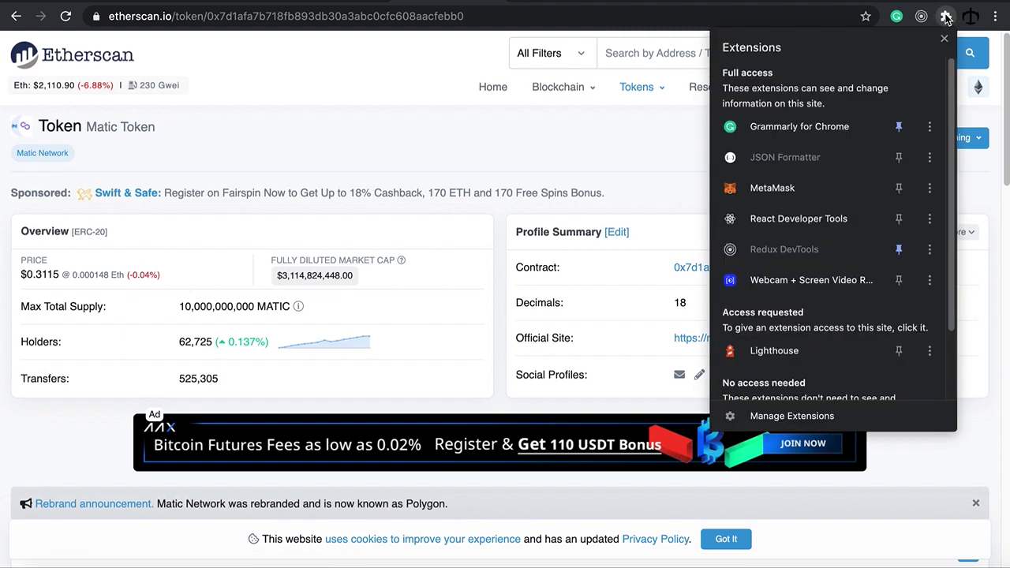
click(769, 194)
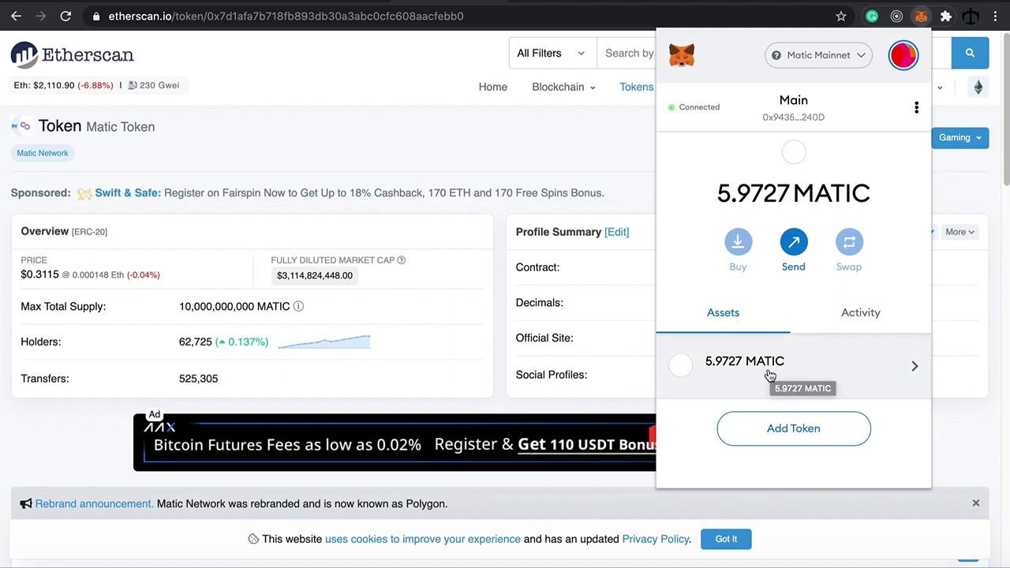
click(826, 63)
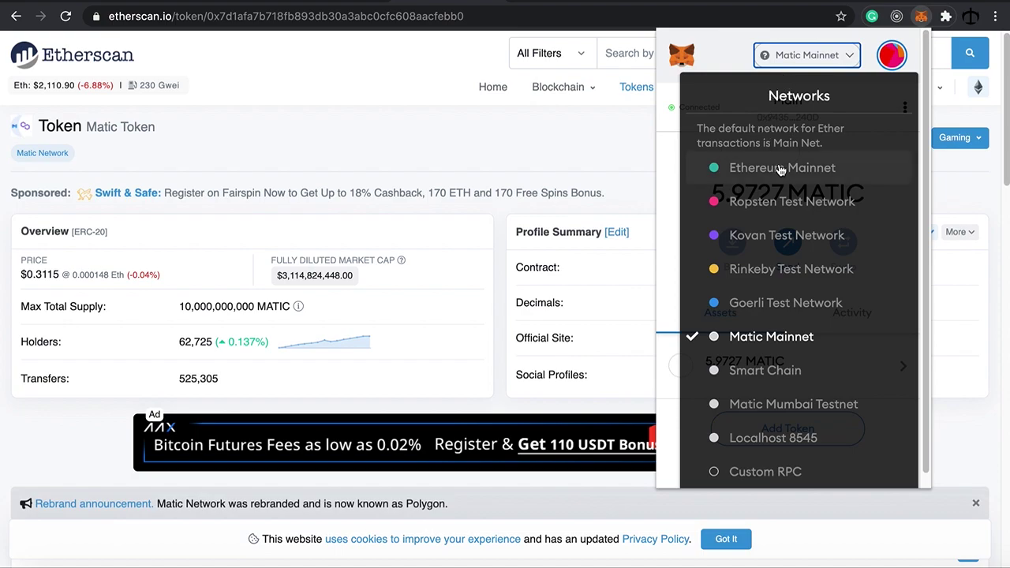
click(782, 167)
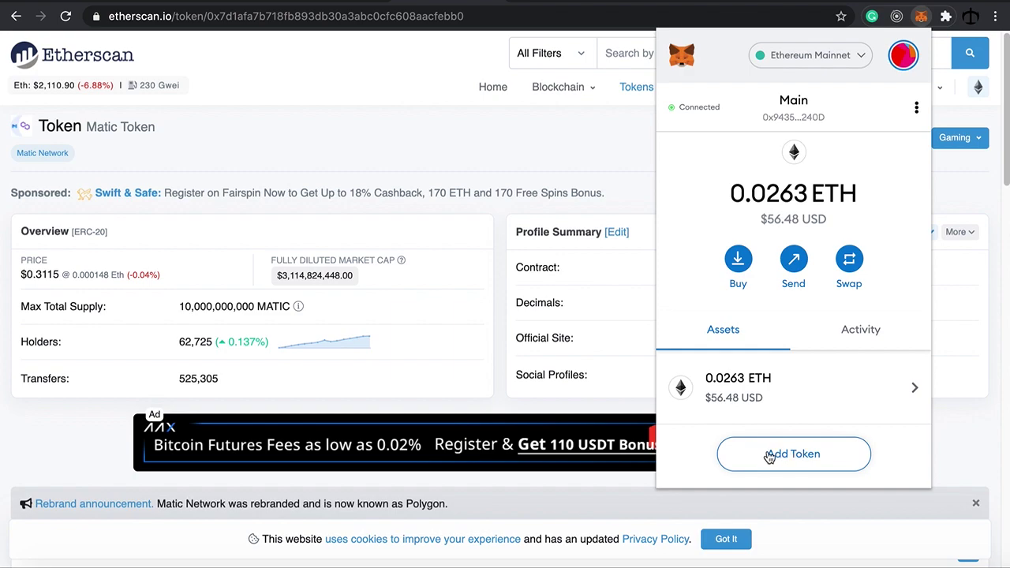
Step: Add the Matic contract address as a custom token, showing 132.4 MATIC on Ethereum Mainnet
click(803, 458)
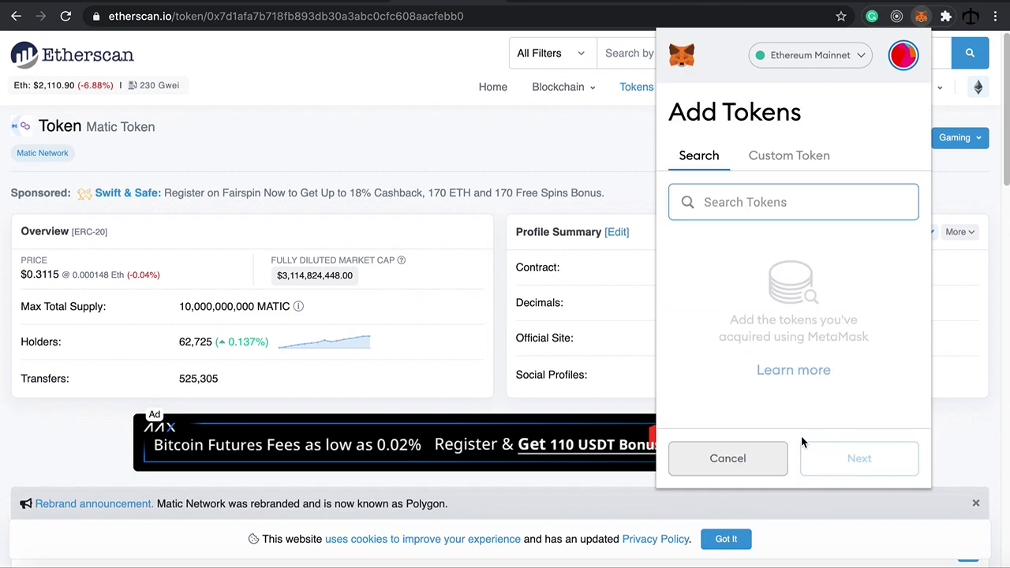
click(785, 160)
click(706, 222)
key(ctrl+v)
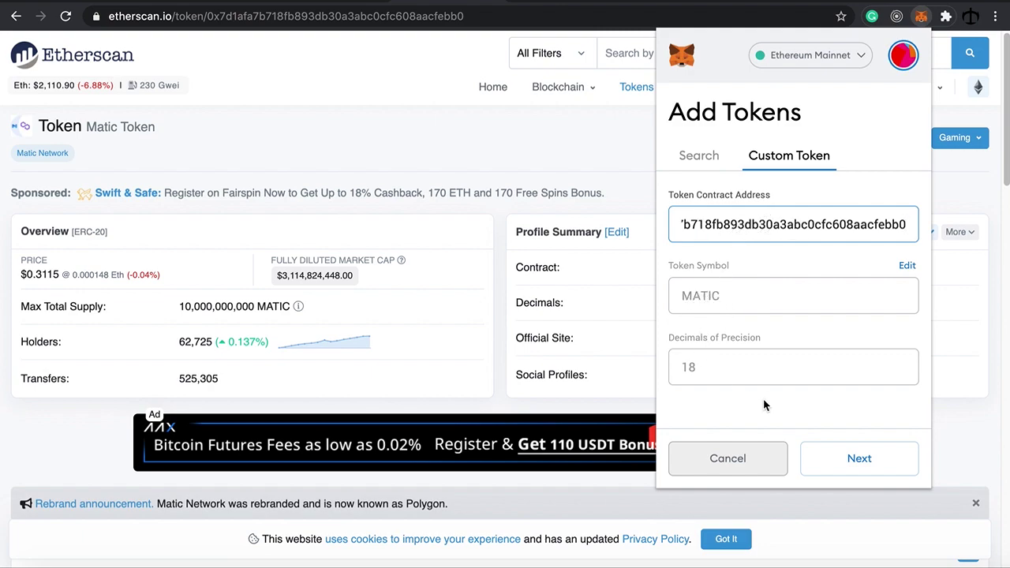
click(850, 458)
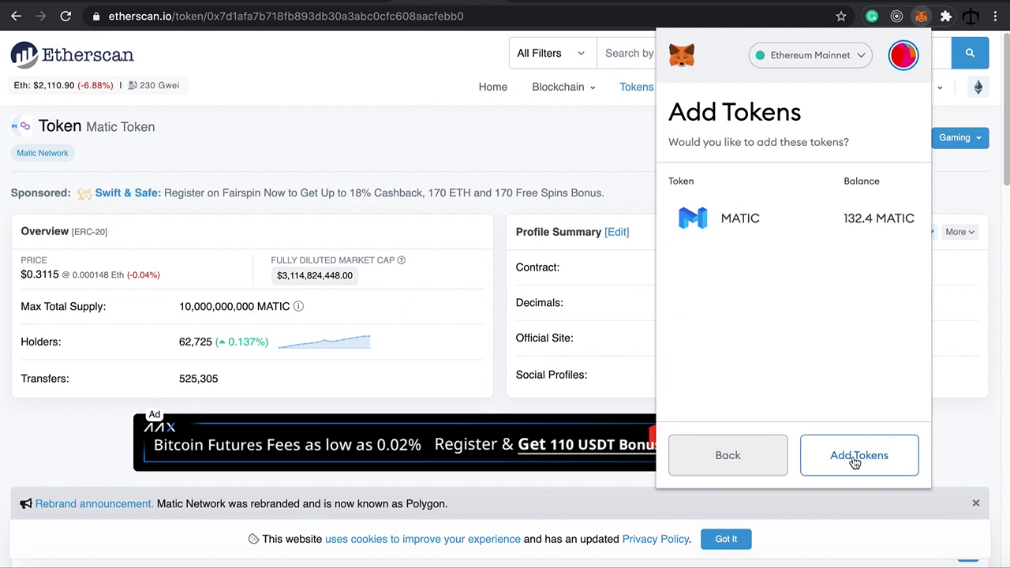
click(851, 459)
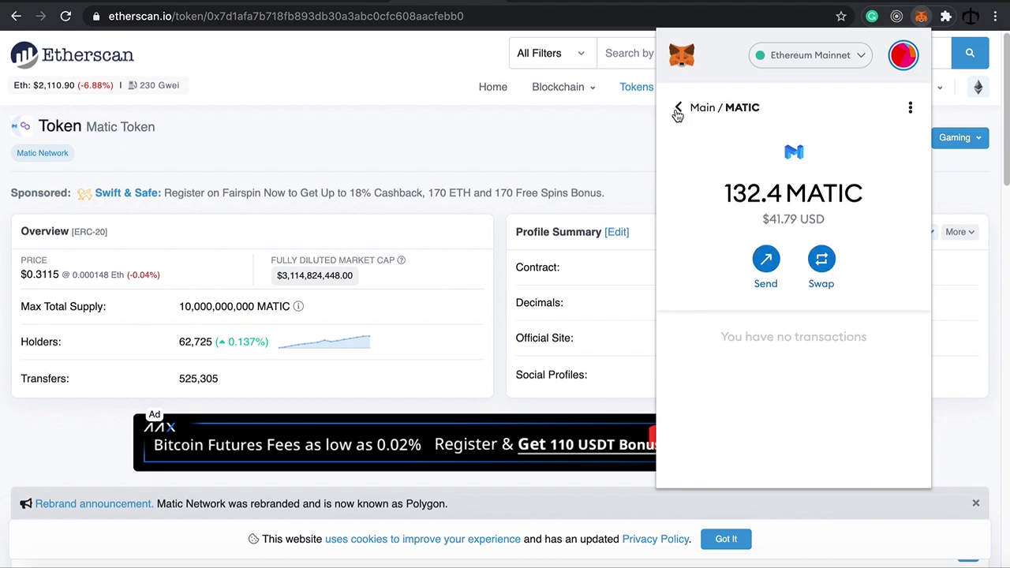
click(678, 108)
Step: Scroll the MetaMask asset list to review the 0.0263 ETH and 132.4 MATIC balances
scroll(758, 370, down, 1)
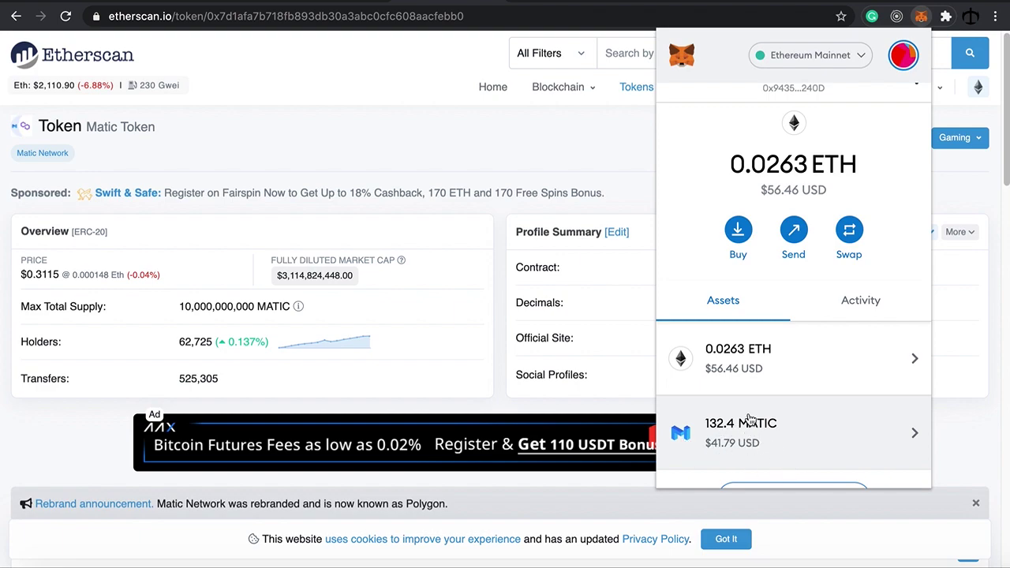
scroll(753, 426, up, 1)
scroll(753, 418, down, 1)
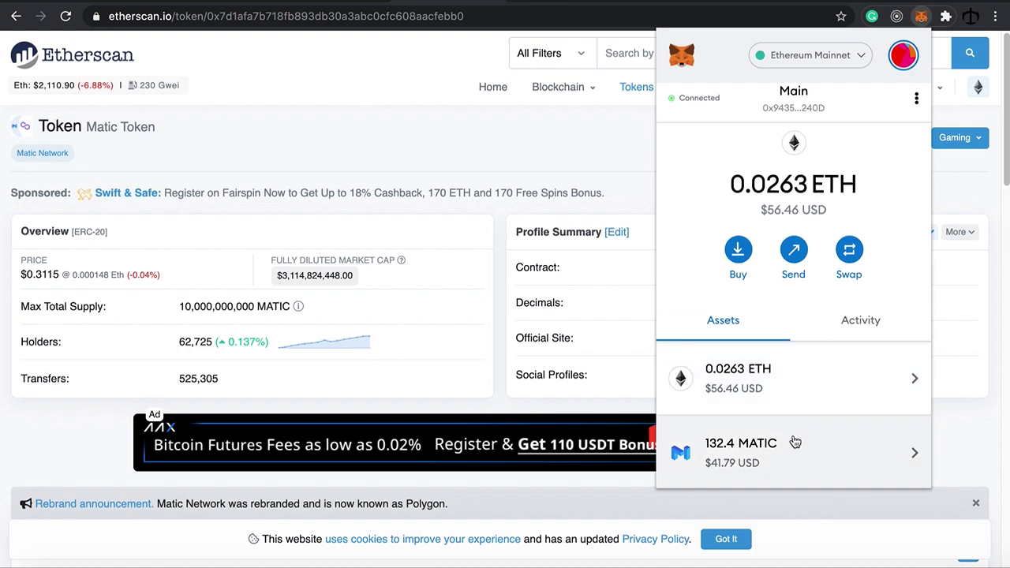
scroll(769, 447, down, 1)
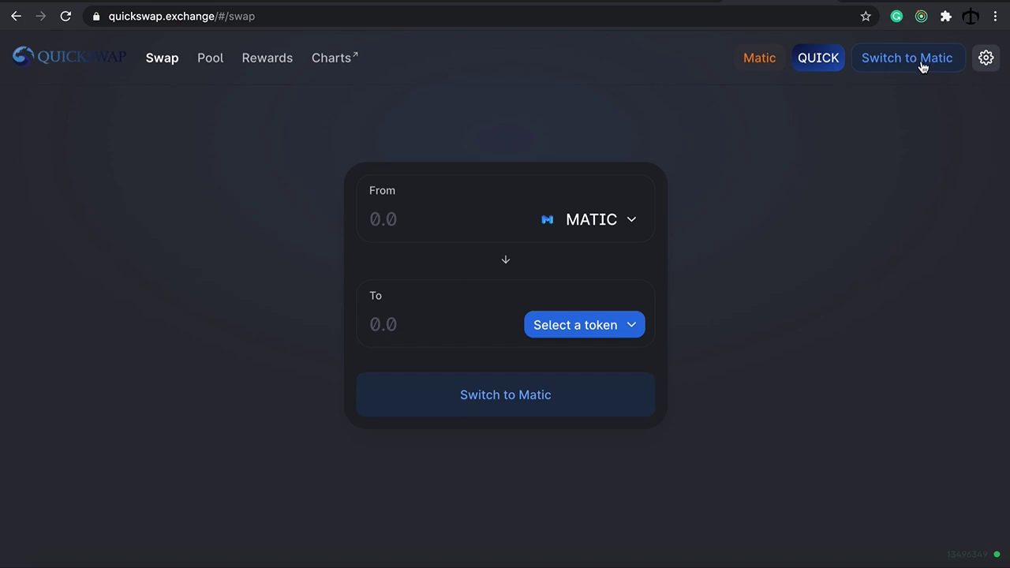
Step: Switch MetaMask to Matic Mainnet so QuickSwap shows a 5.97274 MATIC balance, then close it
click(946, 16)
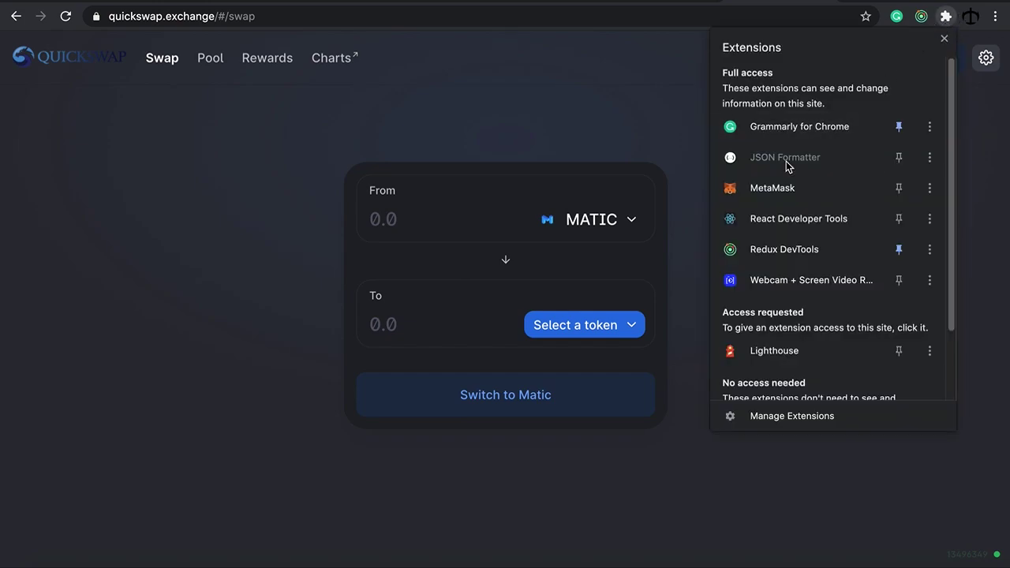
click(759, 188)
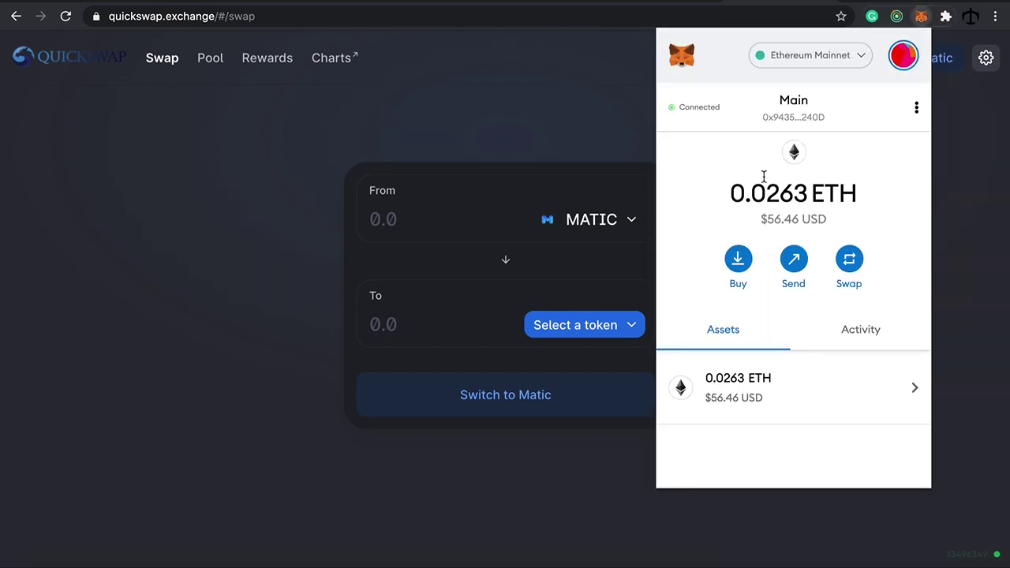
click(808, 60)
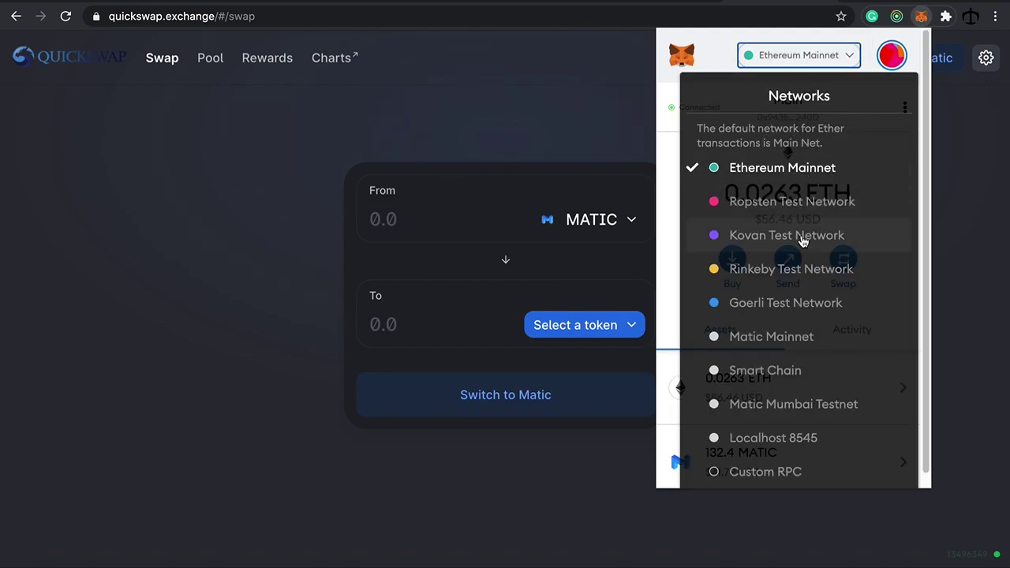
click(782, 341)
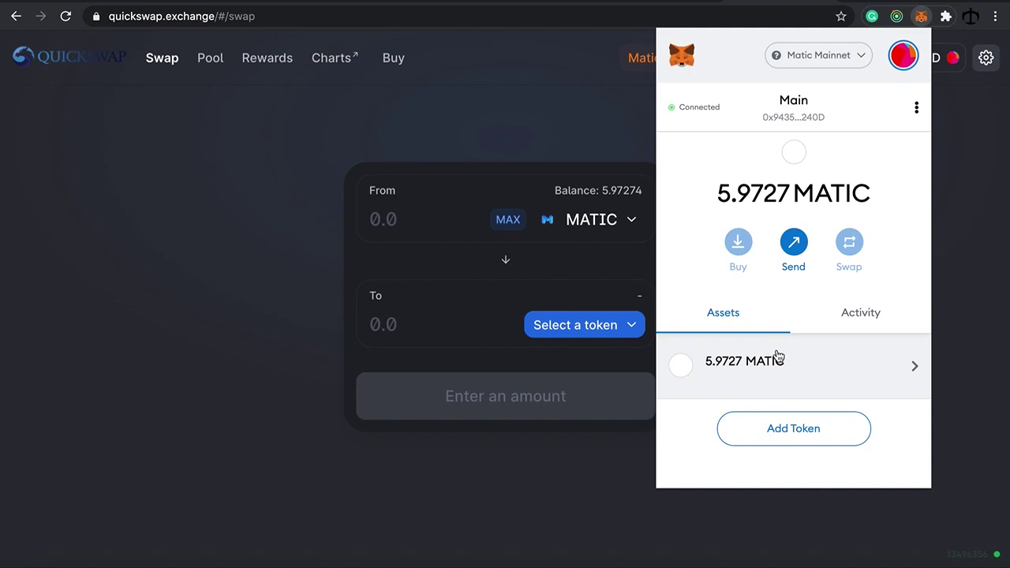
click(628, 130)
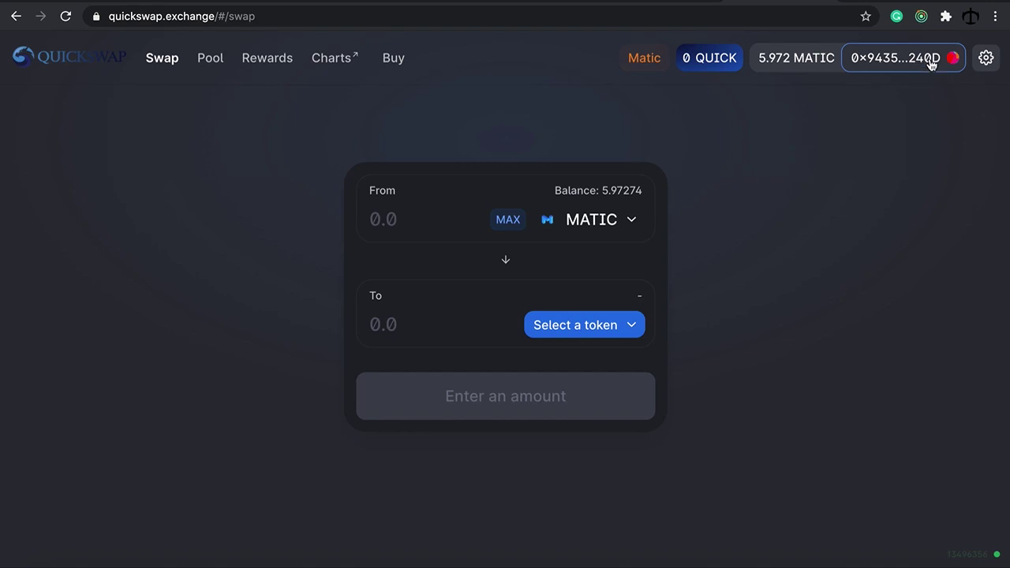
Step: Bring up the MetaMask wallet popup showing 5.9727 MATIC on Matic Mainnet
click(945, 22)
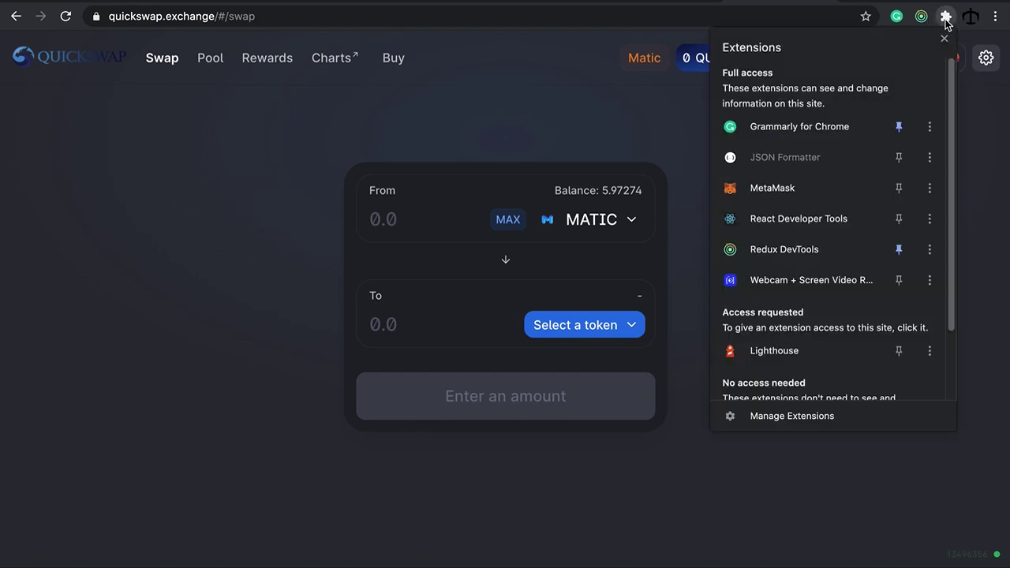
click(799, 193)
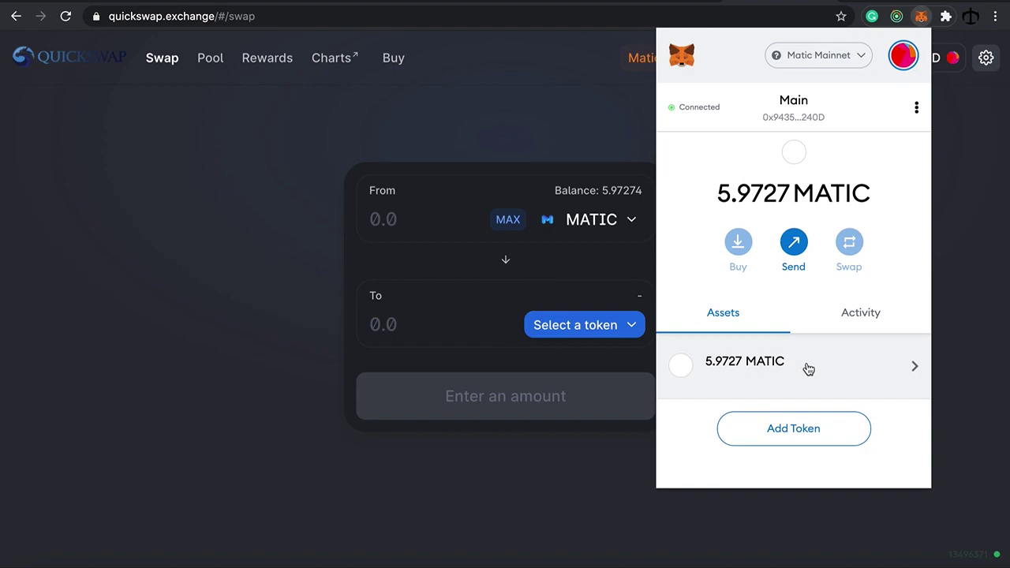
Step: Switch to Ethereum Mainnet, copy the account's wallet address, and review the ETH and MATIC balances
click(820, 57)
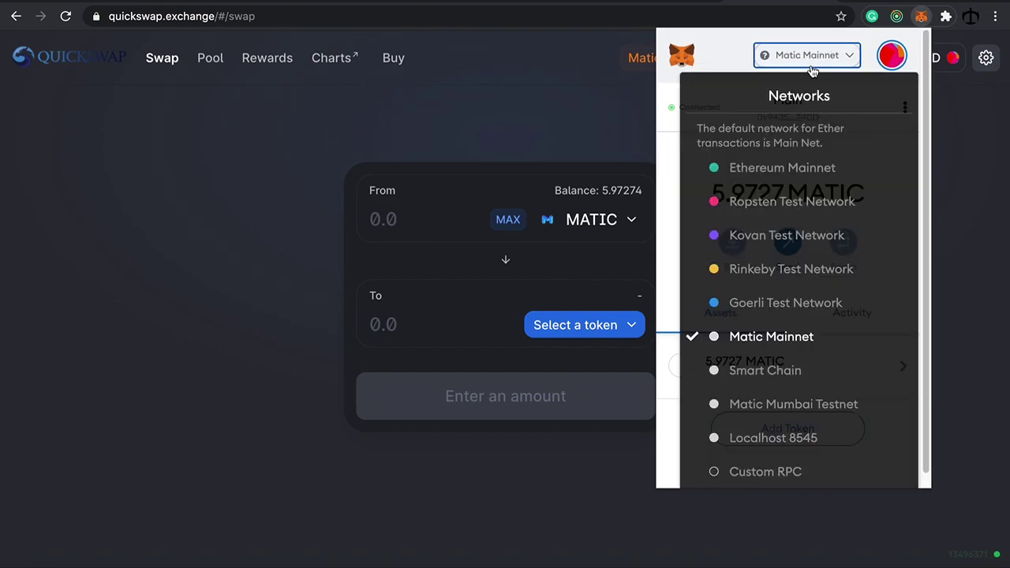
click(761, 169)
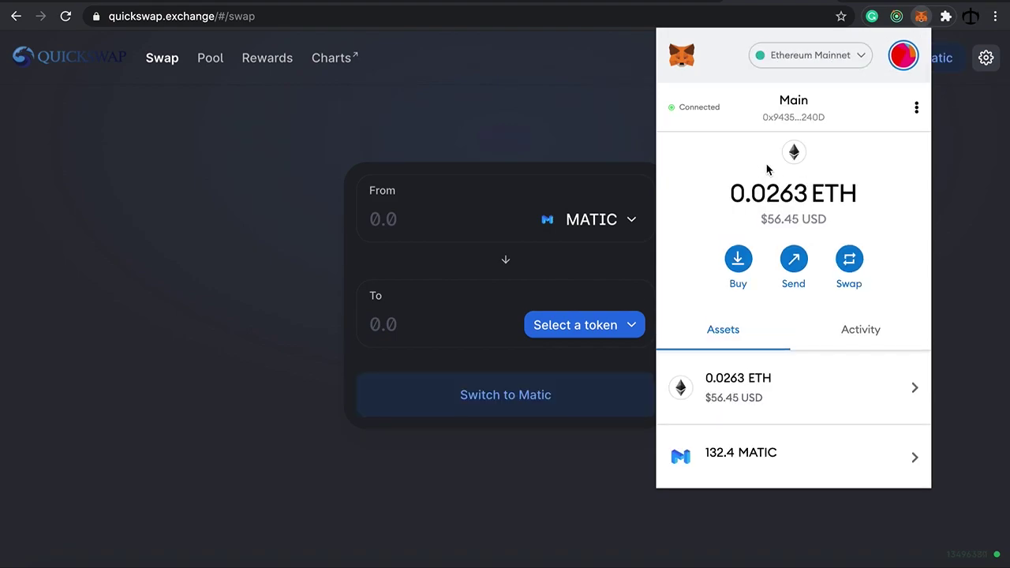
click(832, 128)
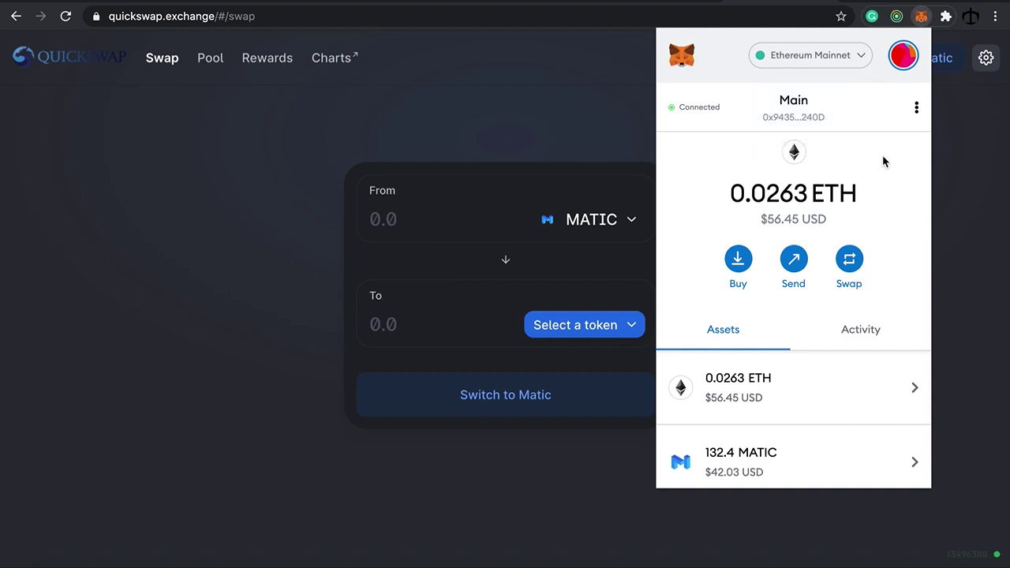
scroll(826, 272, down, 2)
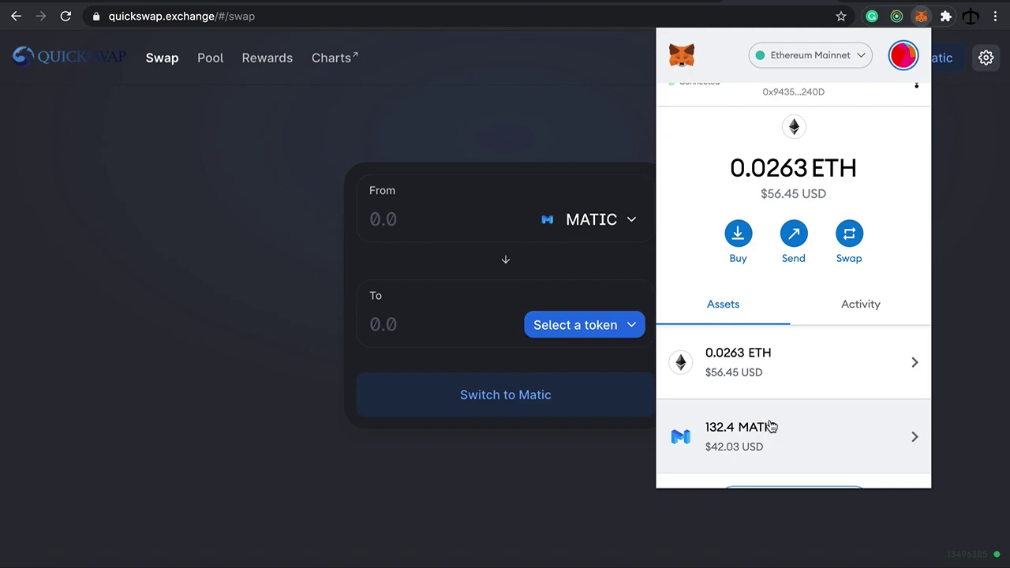
scroll(778, 413, up, 1)
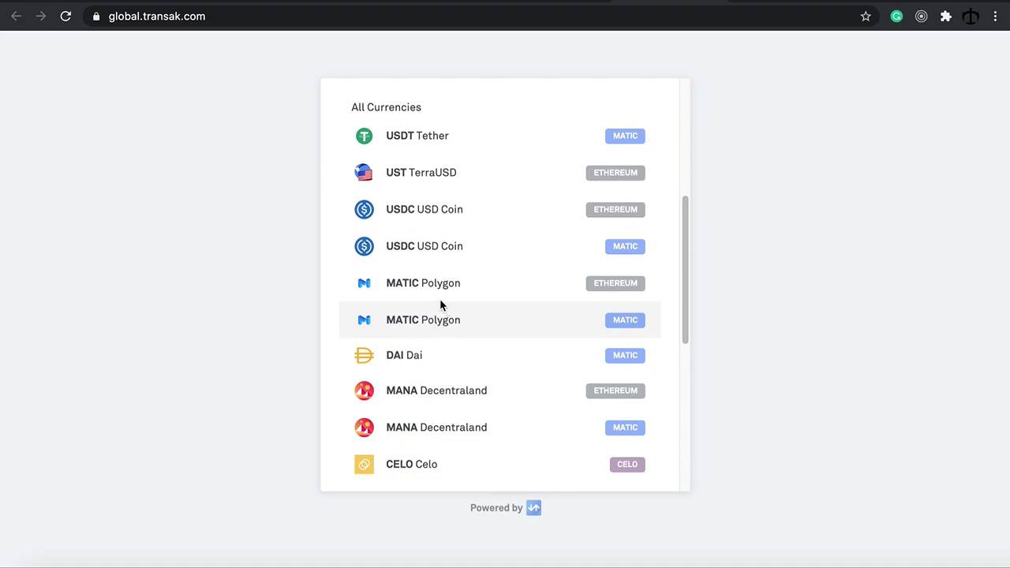
Step: Go back from Transak's currency list to the transak.com homepage
click(557, 6)
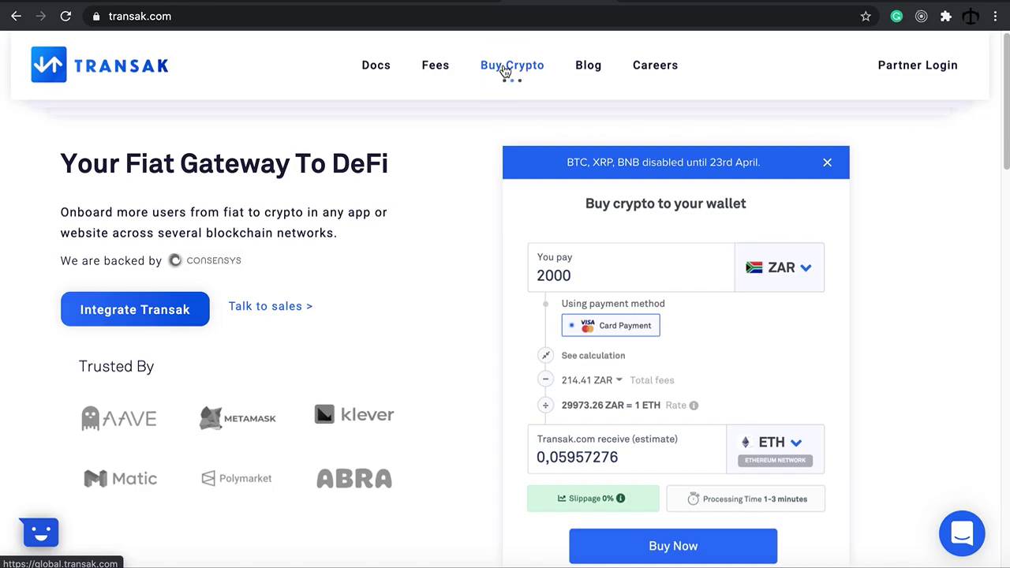
Step: In Transak's Buy Crypto widget, choose MATIC Polygon on the MATIC network as the crypto to receive
click(506, 70)
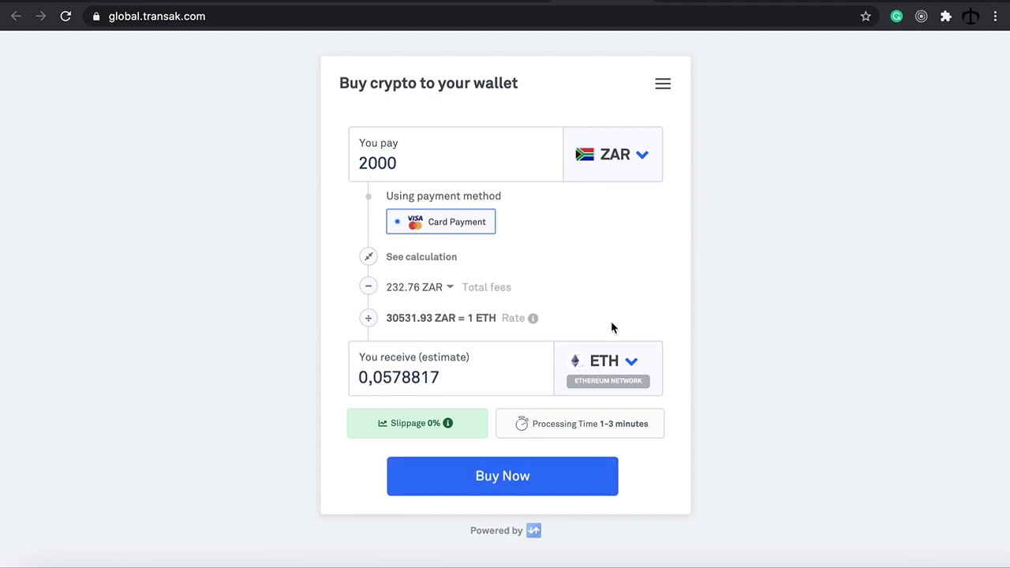
click(627, 362)
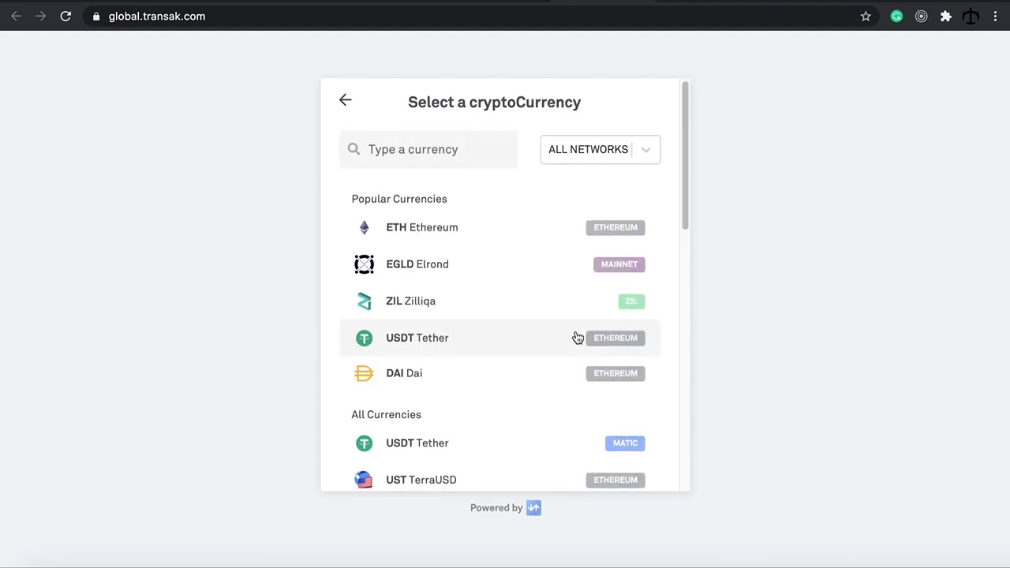
scroll(578, 338, down, 5)
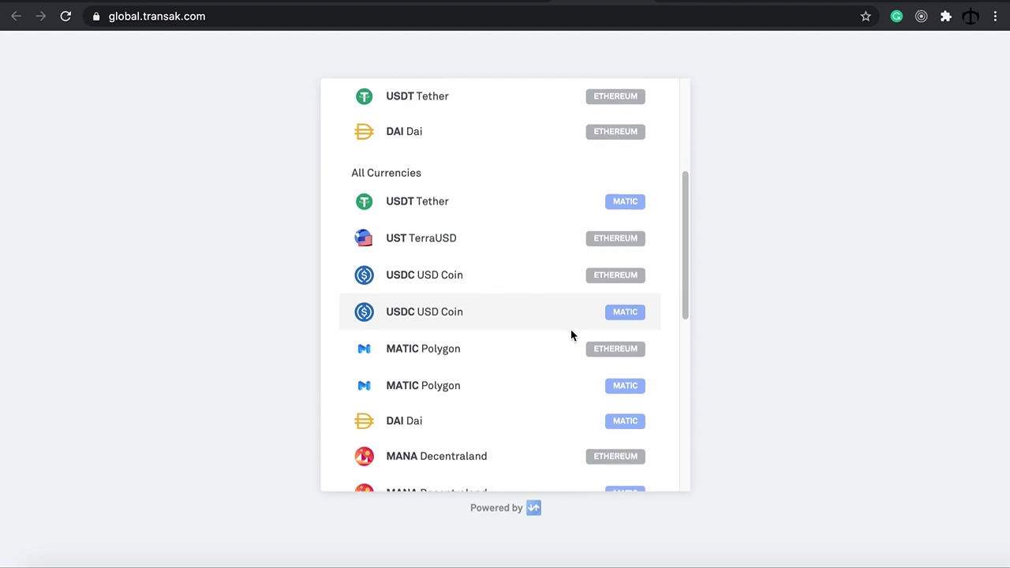
scroll(503, 352, down, 1)
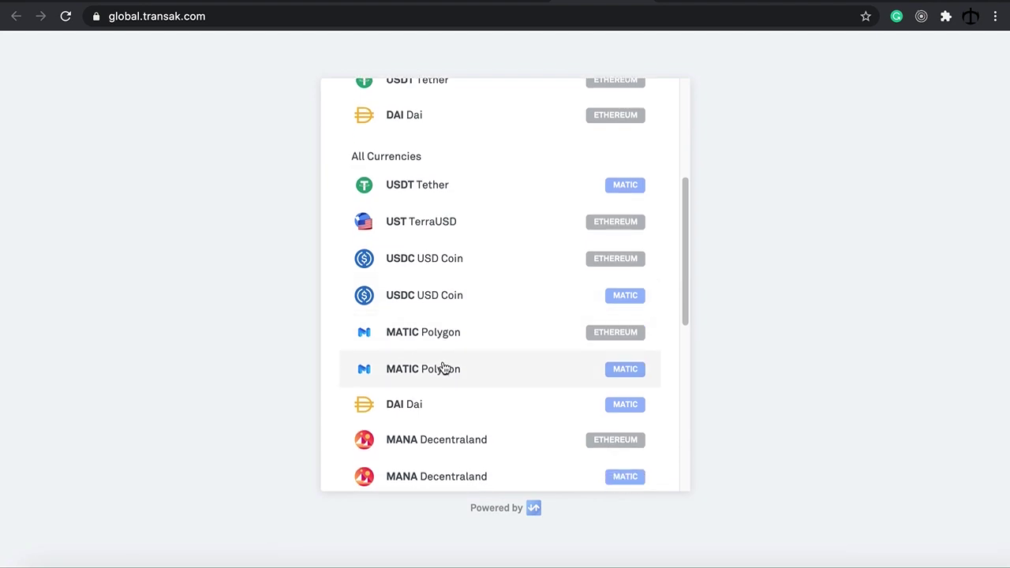
click(444, 369)
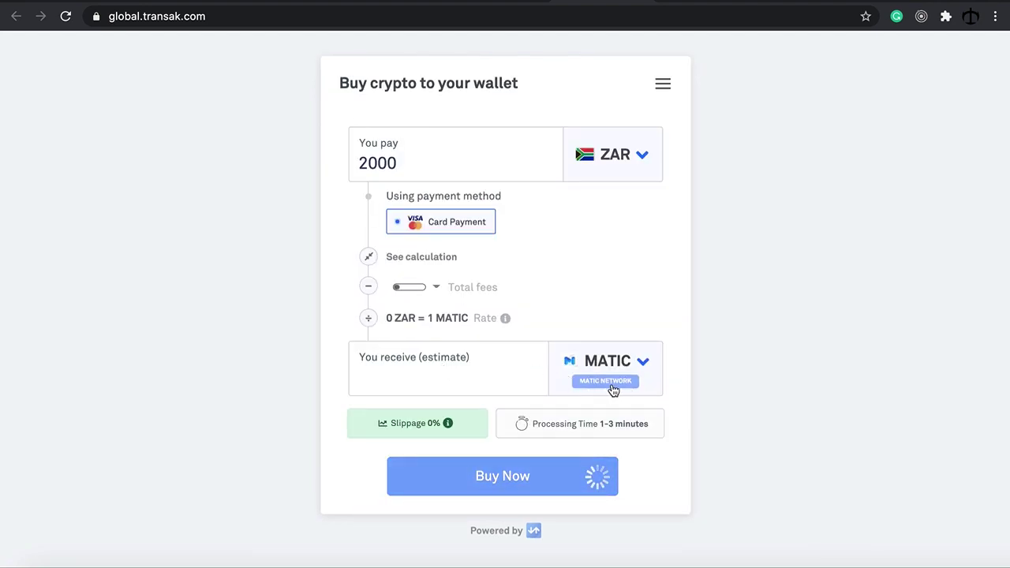
Step: Change the pay amount from 2000 to 150 ZAR, refresh the quote to 17.2 MATIC, and proceed
double_click(429, 162)
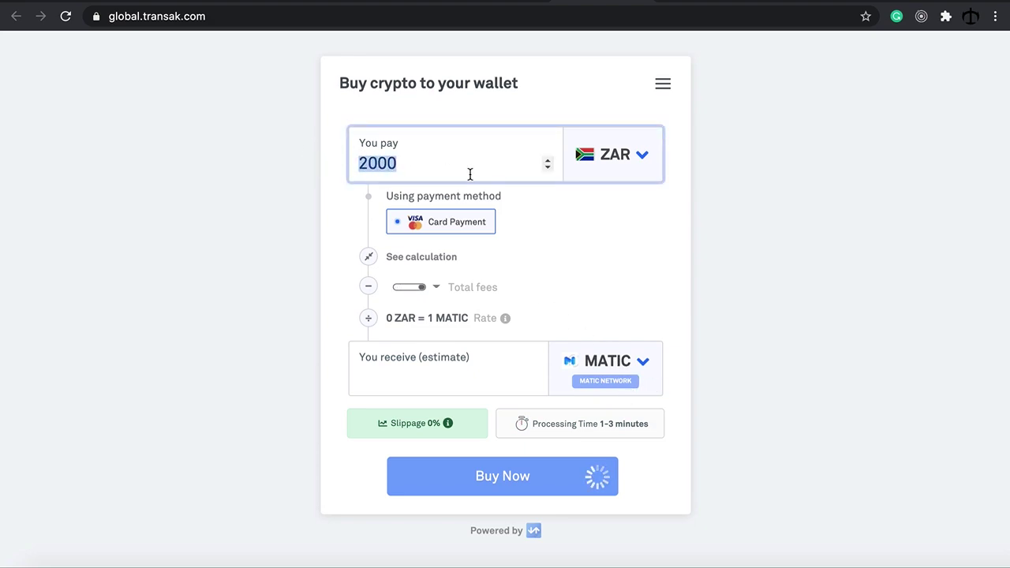
text(100)
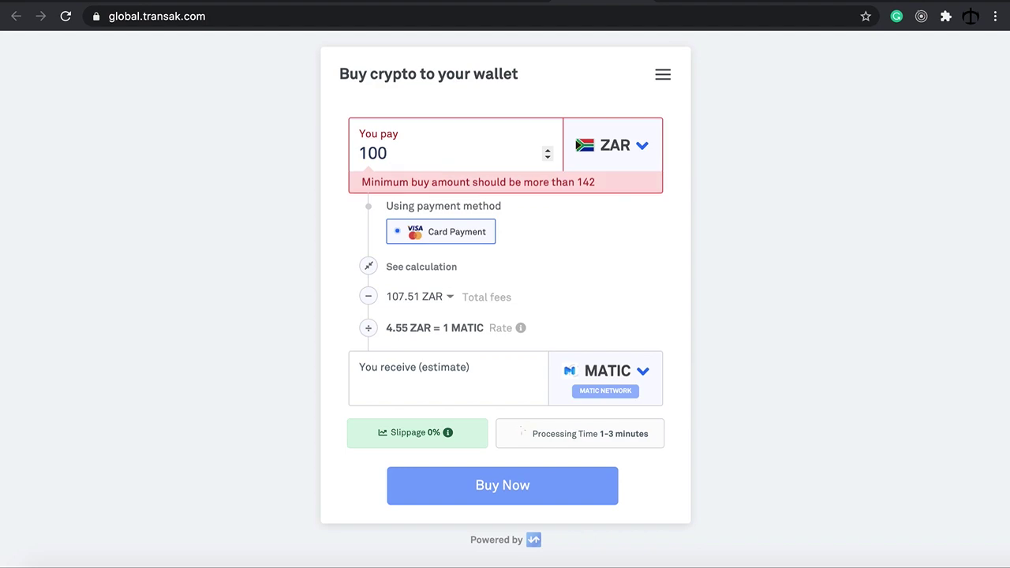
key(BackSpace)
key(BackSpace)
text(150)
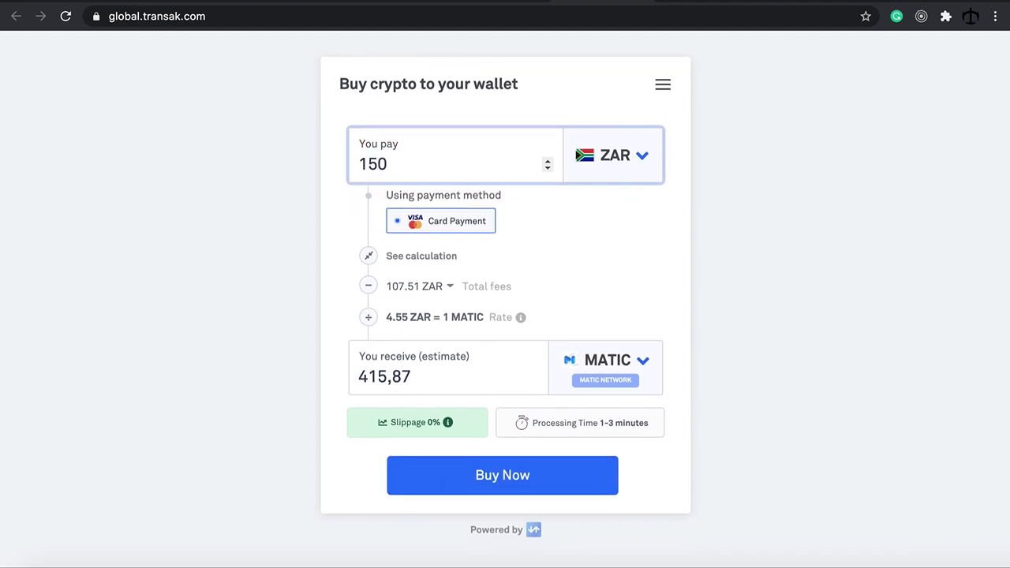
click(755, 273)
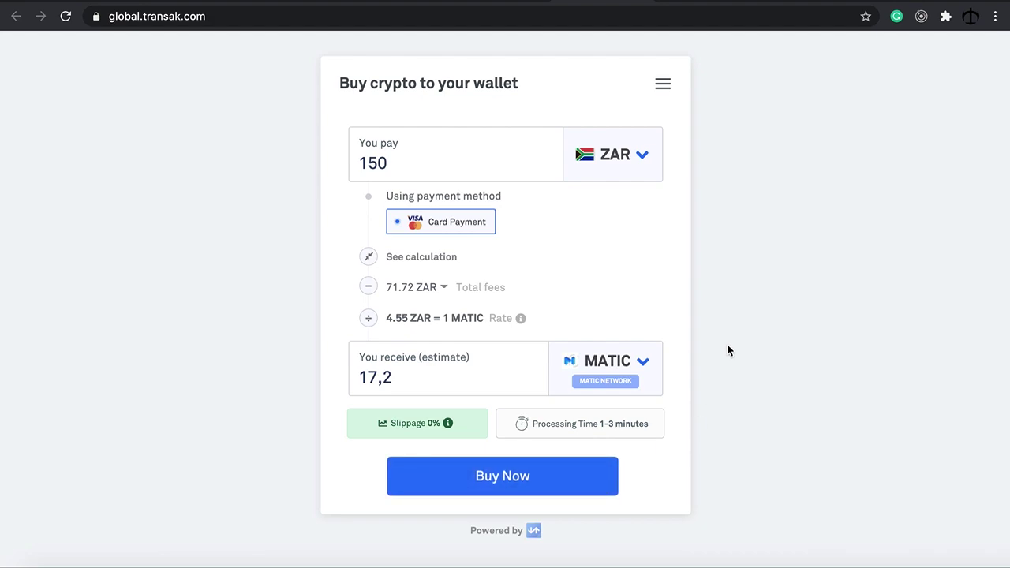
click(576, 486)
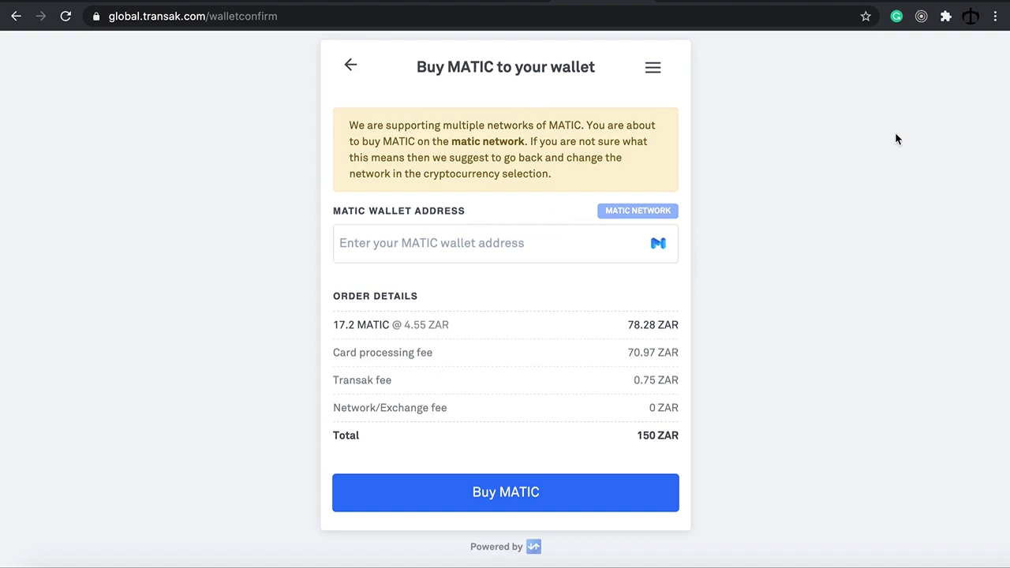
Step: Copy the MetaMask account's wallet address from the extension popup
click(945, 15)
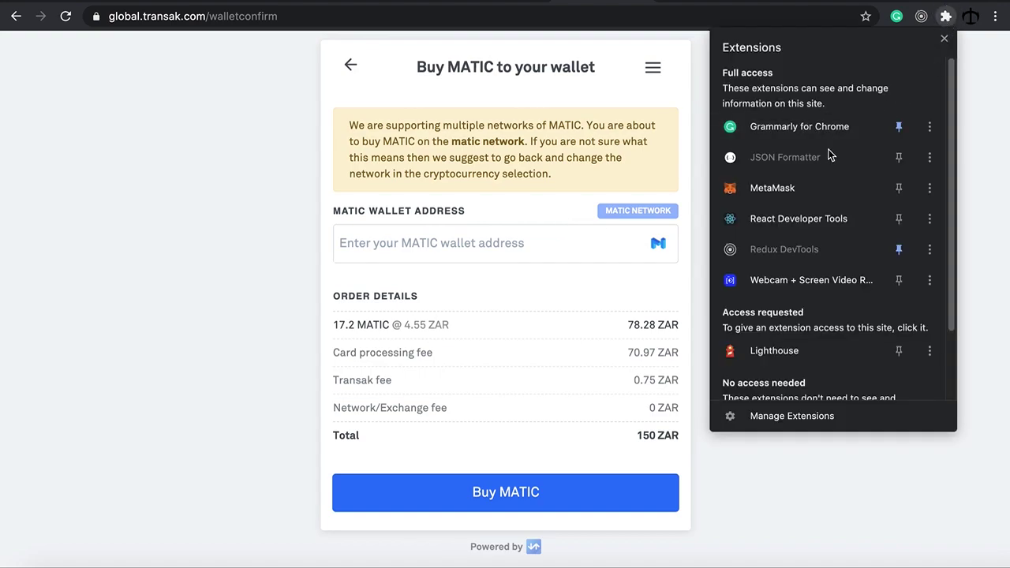
click(787, 188)
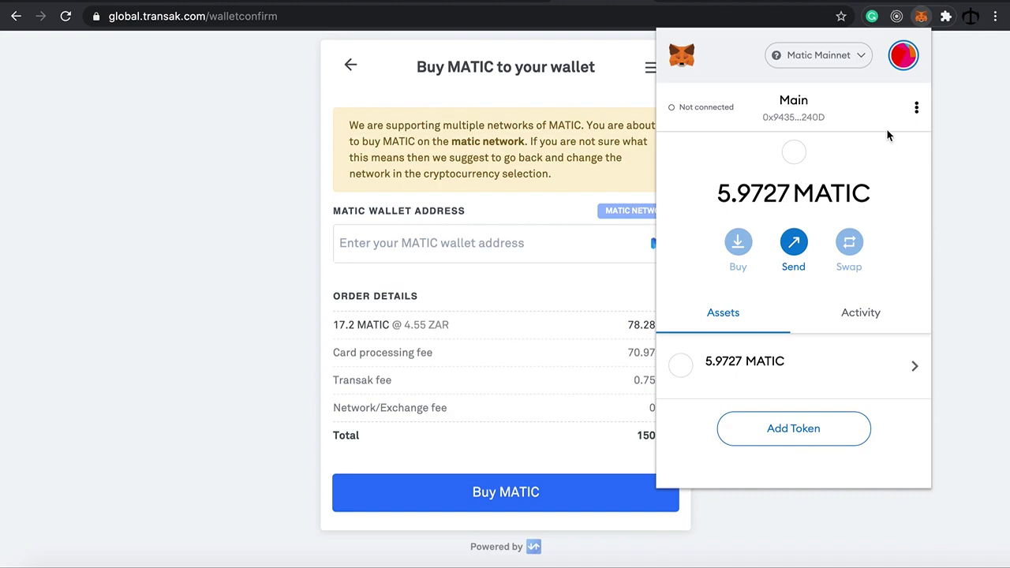
click(814, 104)
click(258, 247)
Step: Paste the copied address into the MATIC wallet address field and submit the Buy MATIC order
click(452, 243)
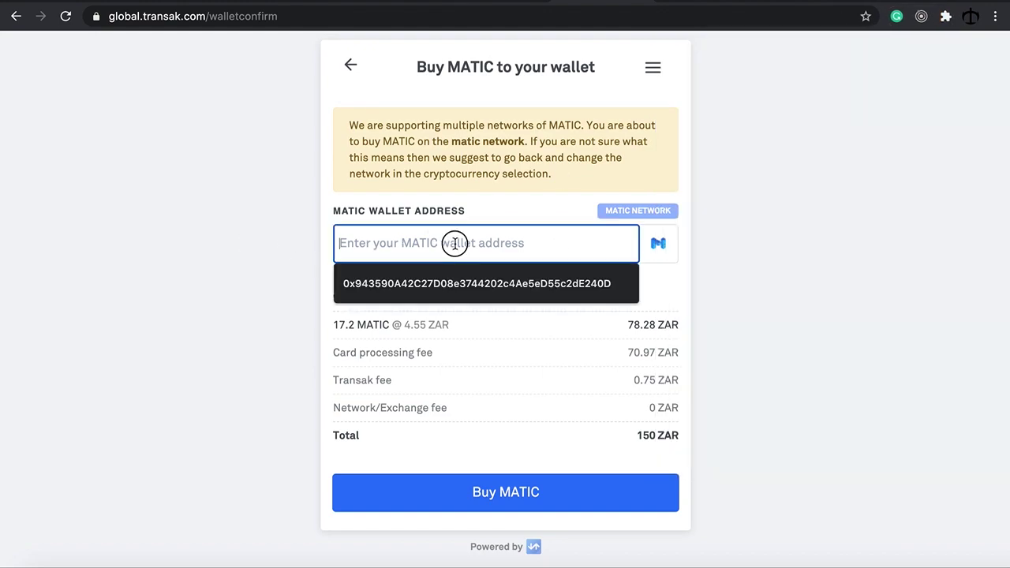
click(737, 279)
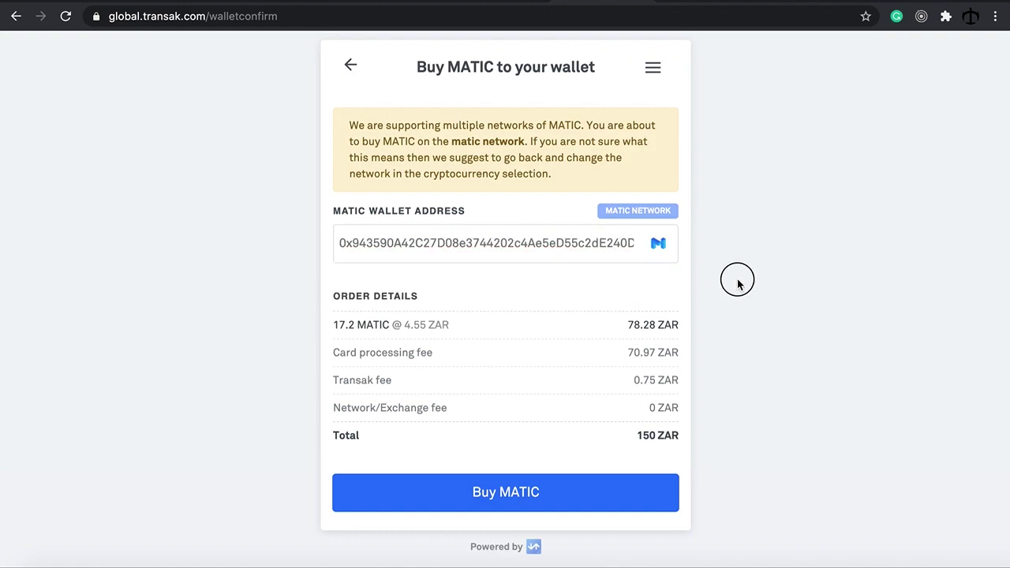
click(597, 490)
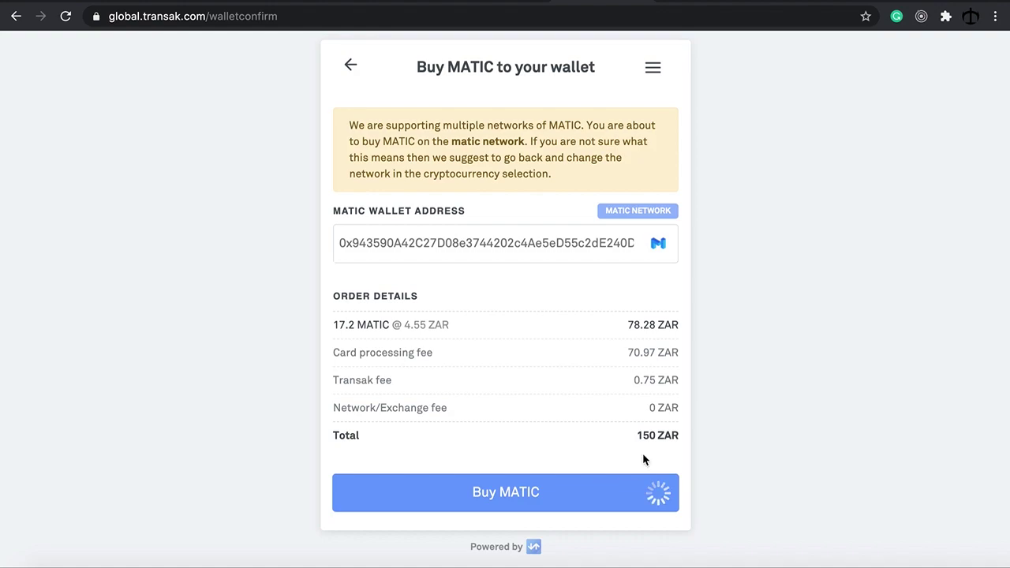
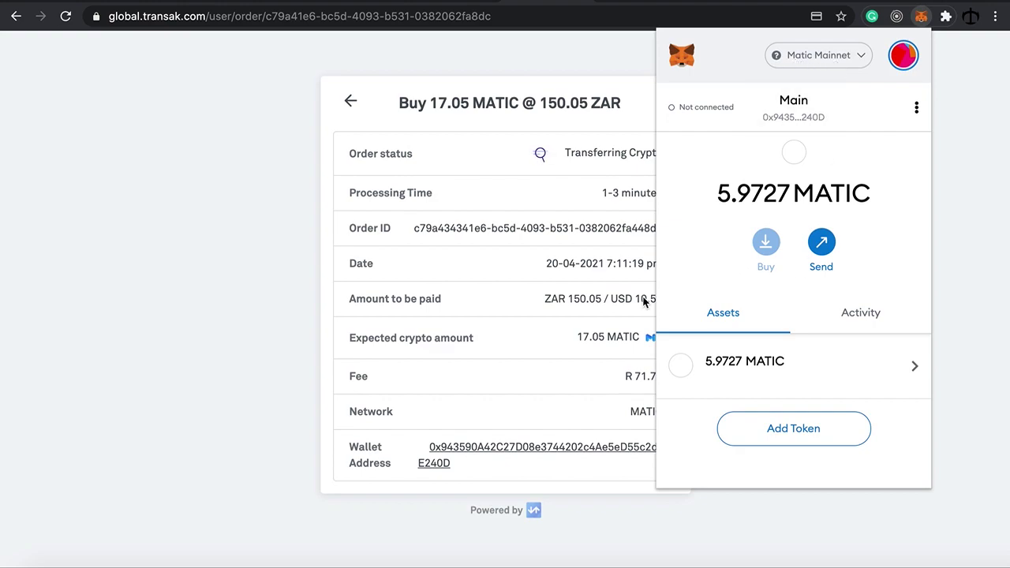
Step: Close the MetaMask popup to view the 17.05 MATIC order at Transferring Crypto
click(323, 344)
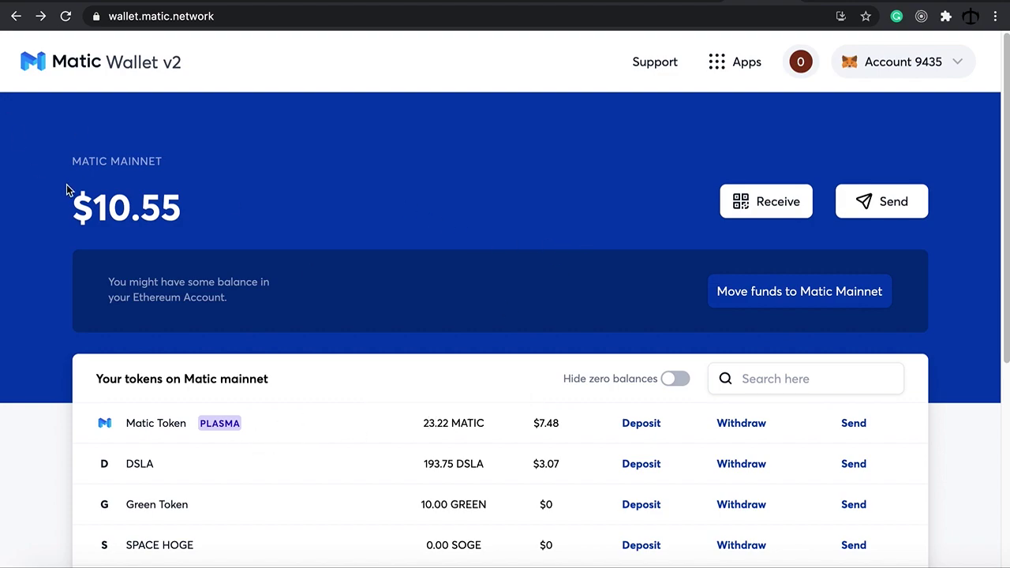
Step: Check the full 23.22 MATIC token balance, then bring up Chrome's extensions list
mouse_move(418, 420)
click(946, 16)
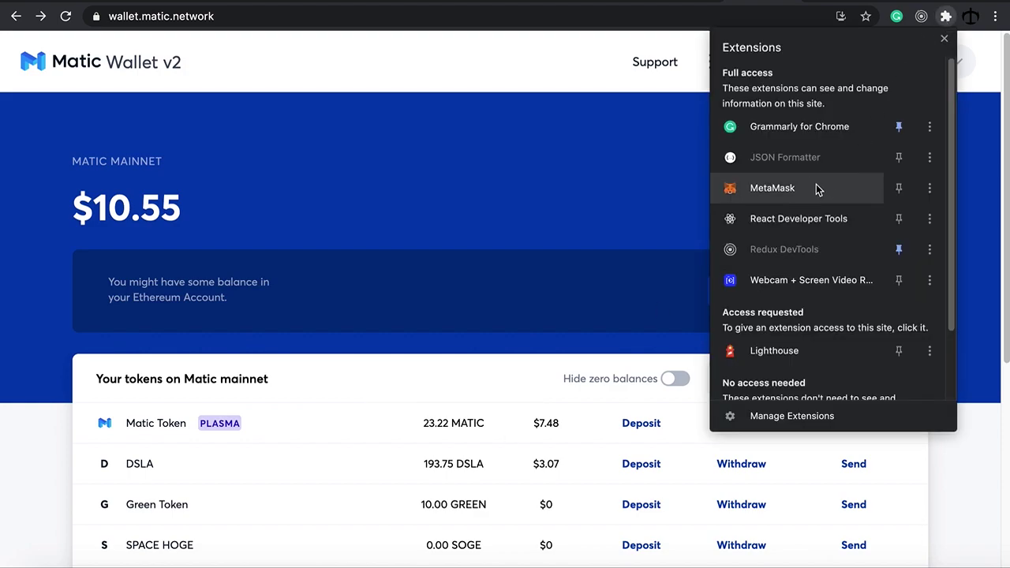
Step: Open MetaMask to confirm 23.2161 MATIC on Matic Mainnet, then dismiss it
click(818, 189)
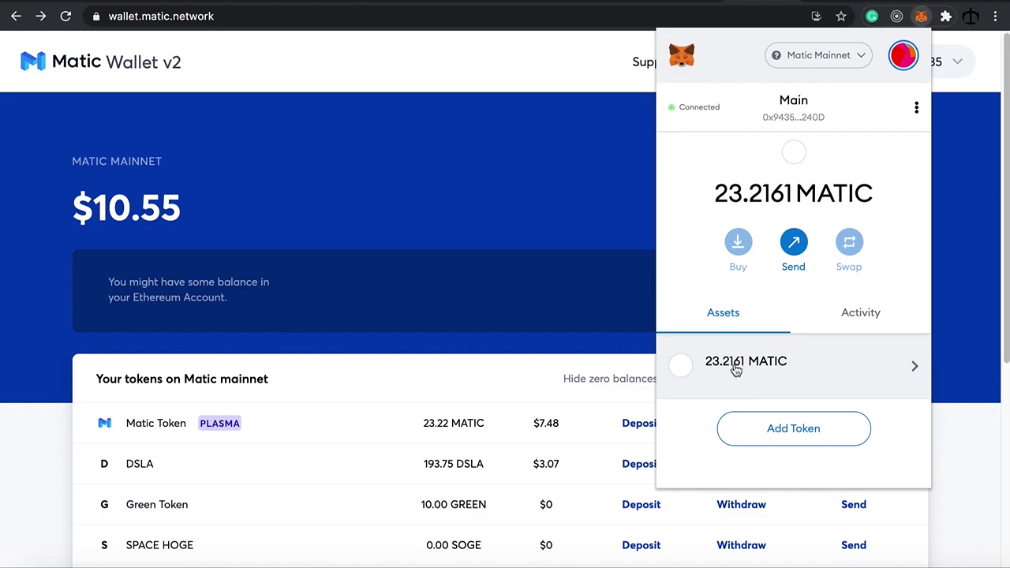
click(950, 481)
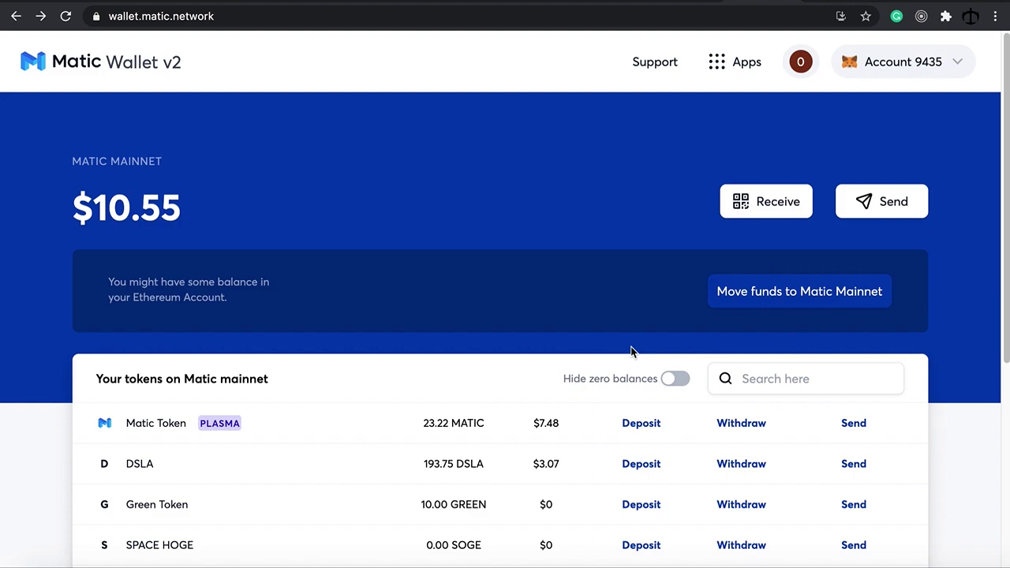
Step: Scroll through the Matic mainnet token list showing DSLA and MATIC holdings
scroll(629, 349, down, 2)
scroll(629, 350, down, 2)
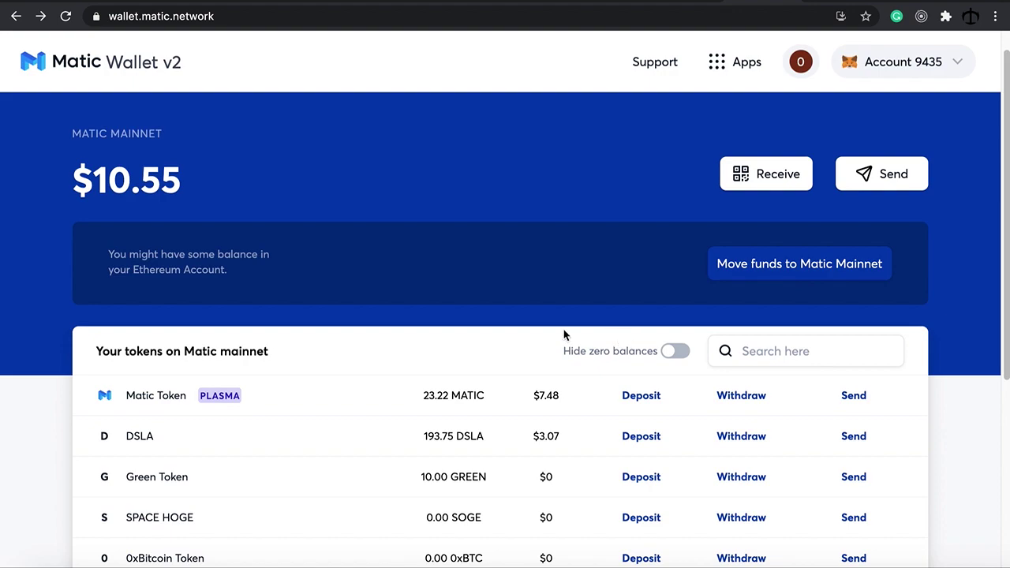
scroll(557, 334, up, 3)
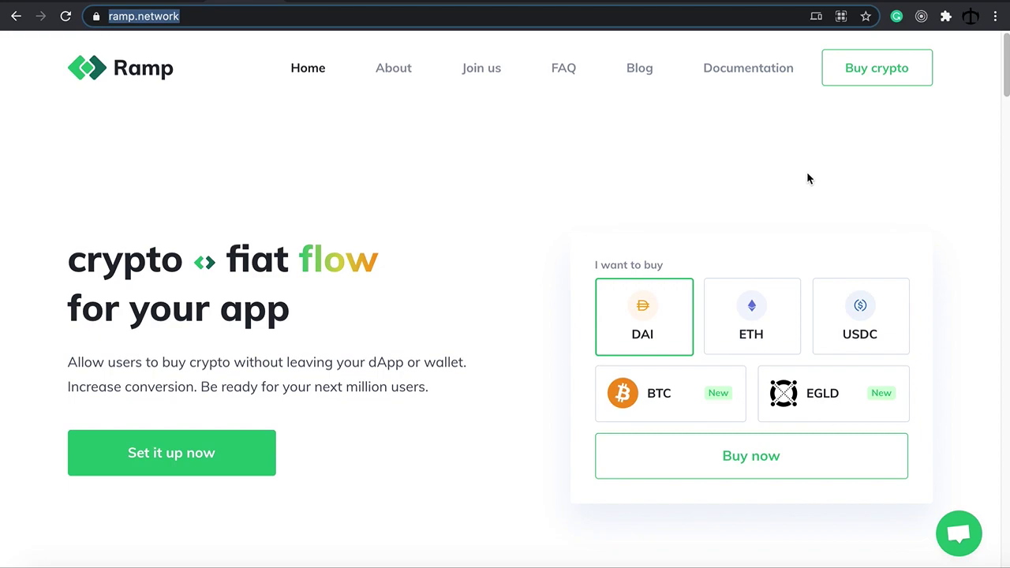
Step: Return from Ramp to the wallet.matic.network tab
click(750, 4)
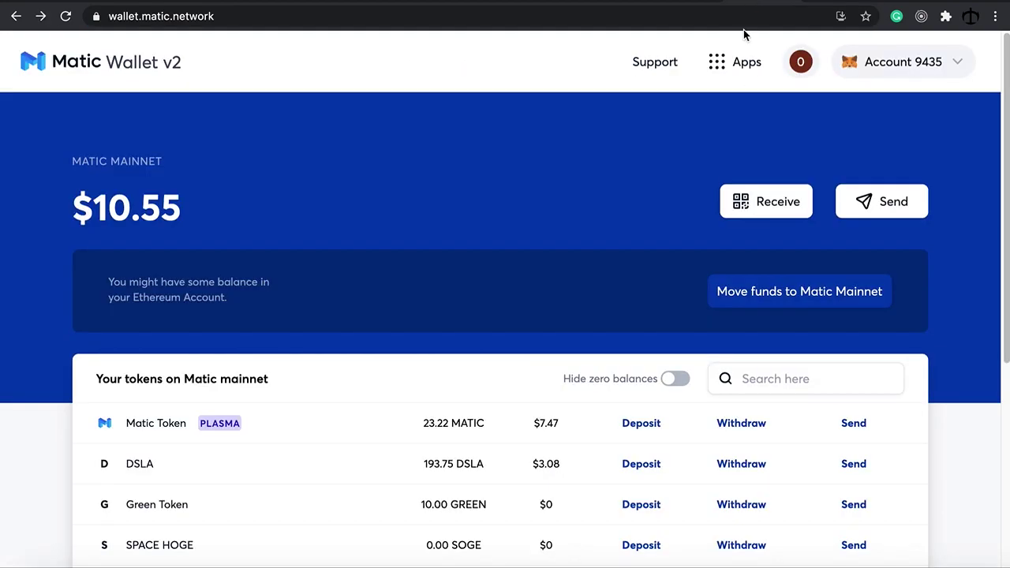
Step: Open the Matic Bridge through 'Move funds to Matic Mainnet'
click(781, 296)
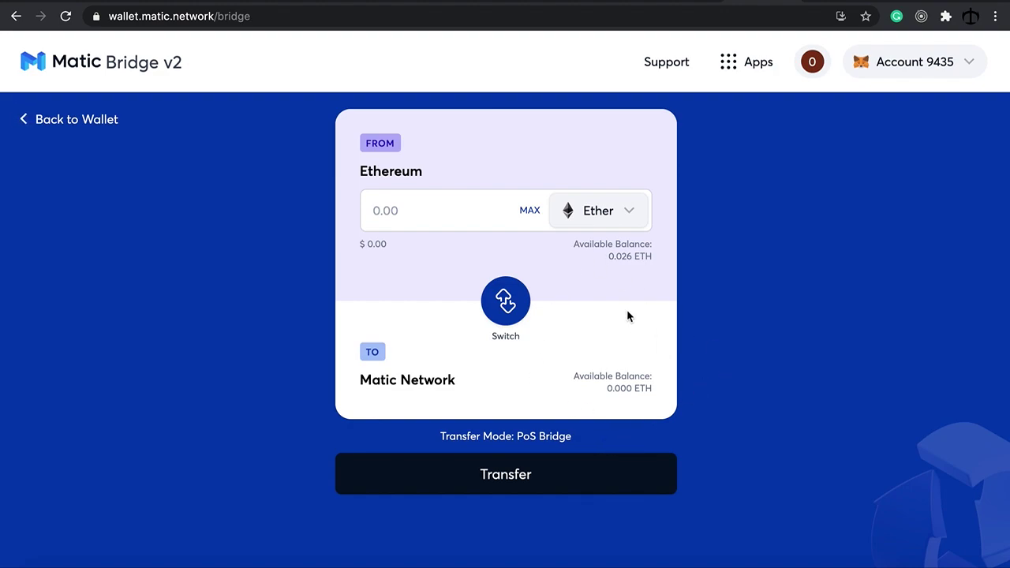
Step: Fill in the maximum 0.007199180745620432 Ether and start the transfer to Matic Network
click(516, 214)
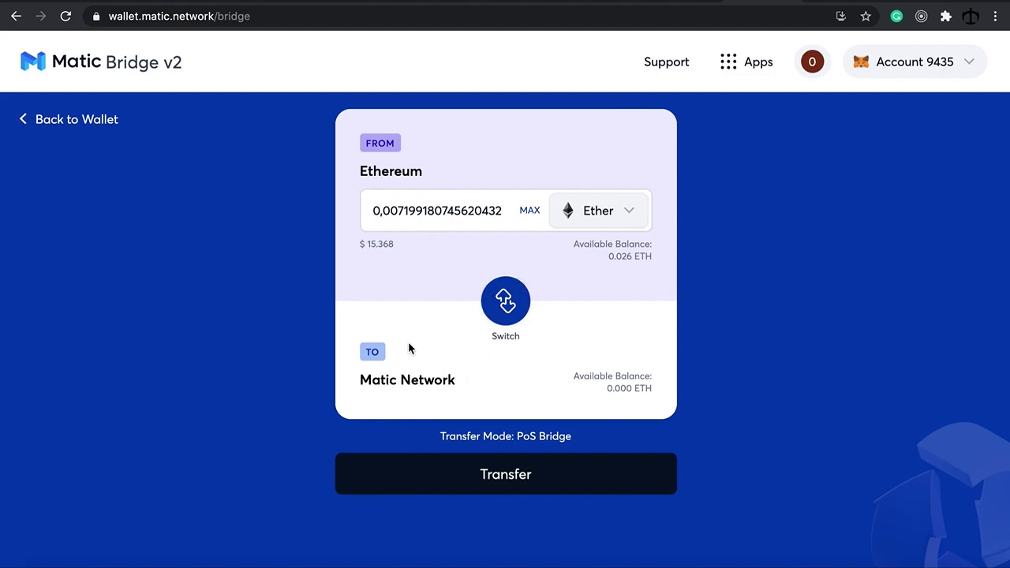
click(505, 478)
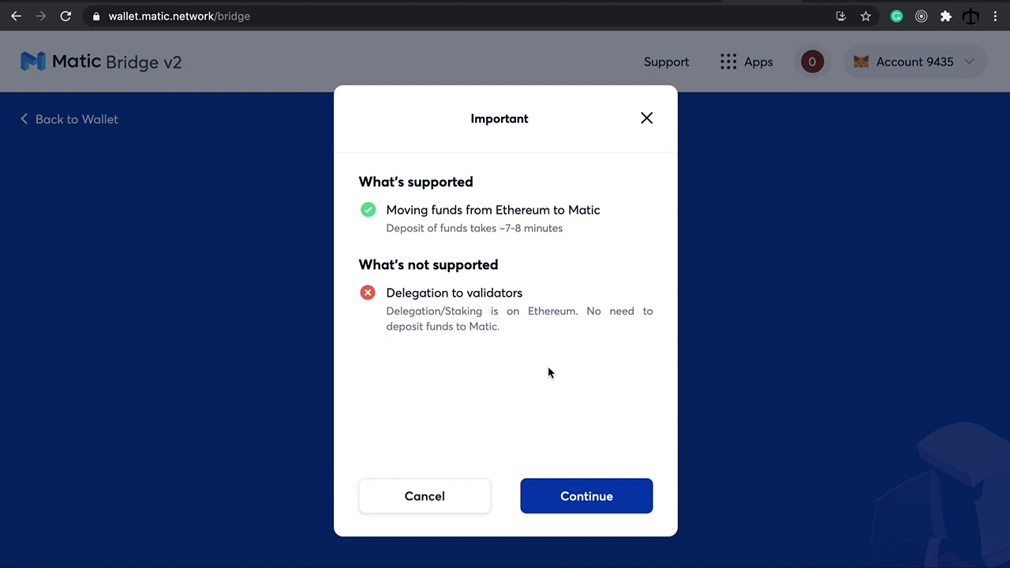
Step: Continue through the Important notice, Transfer Overview and Confirm Transfer for the 0.007199 ETH deposit
click(600, 500)
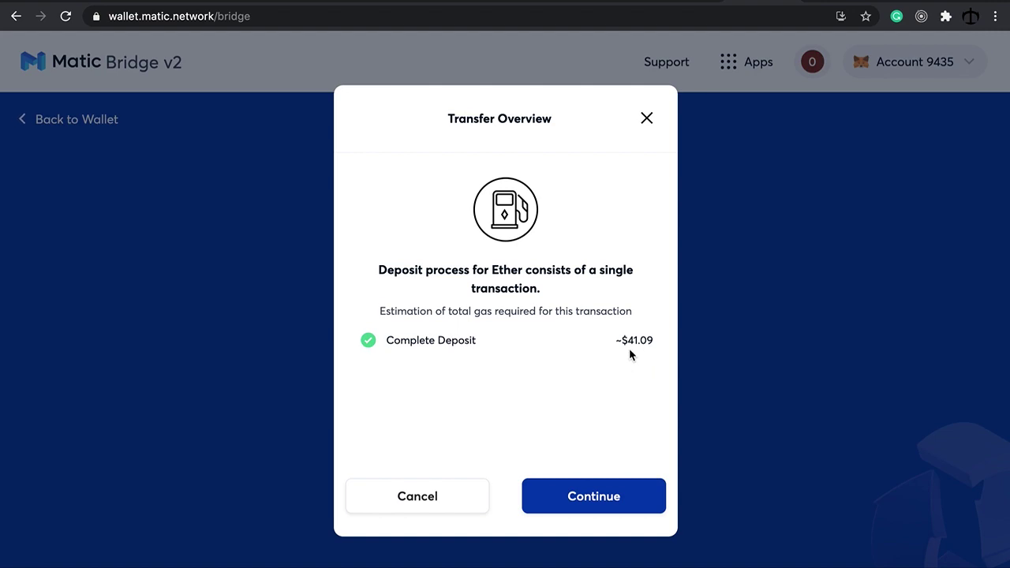
click(621, 502)
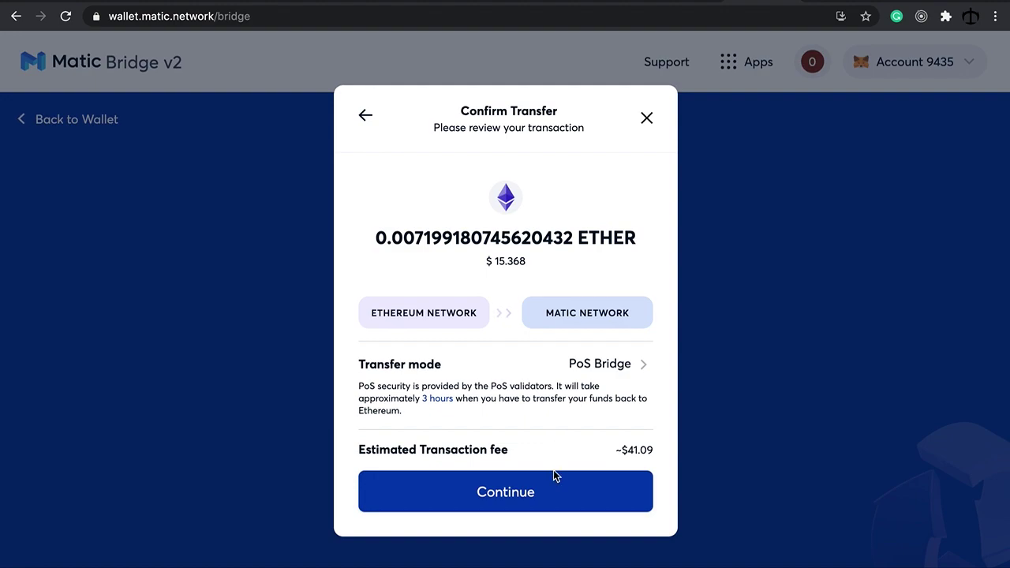
click(542, 494)
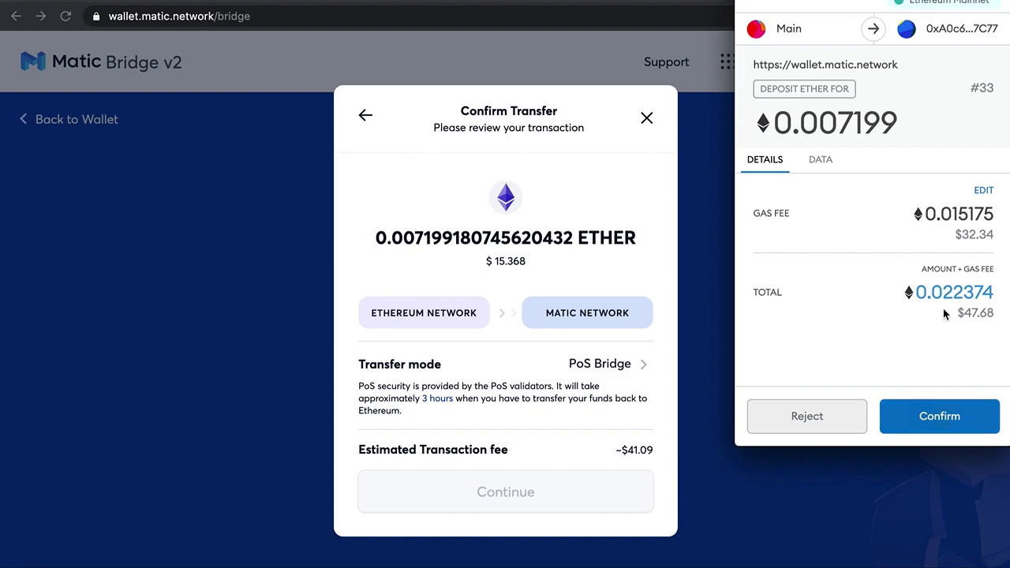
Step: Review the MetaMask gas fee and confirm the 0.007199 ETH deposit
drag(962, 234, 981, 234)
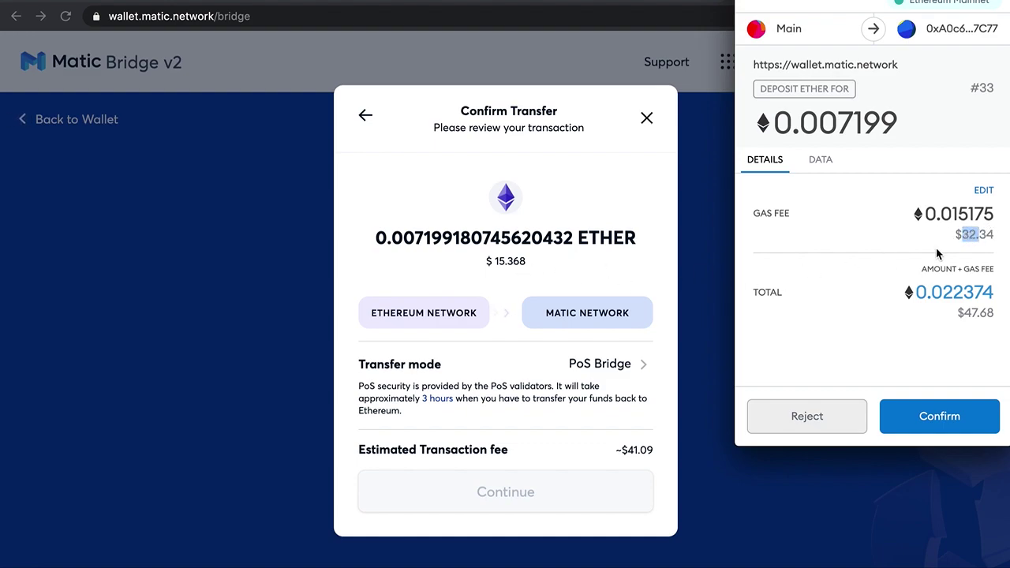
click(966, 237)
click(966, 239)
click(914, 419)
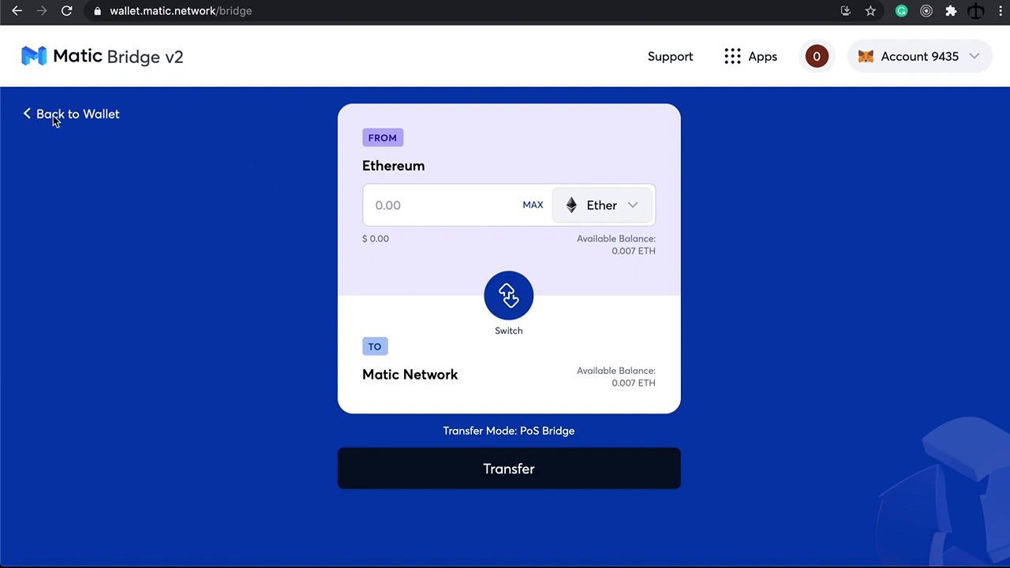
Step: Back on the wallet overview, inspect the exact Ether ($15.26) and MATIC token values
click(17, 10)
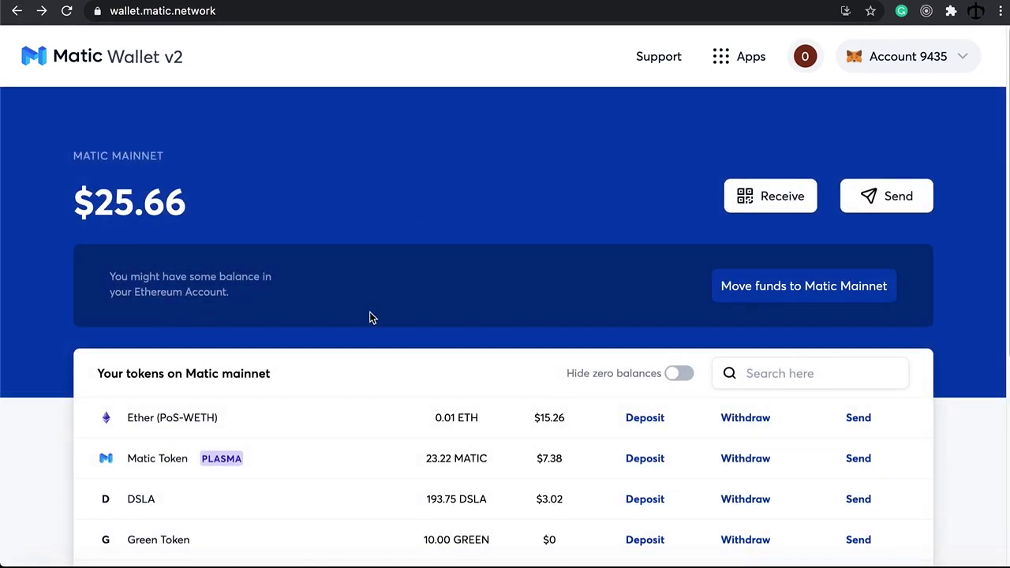
triple_click(543, 417)
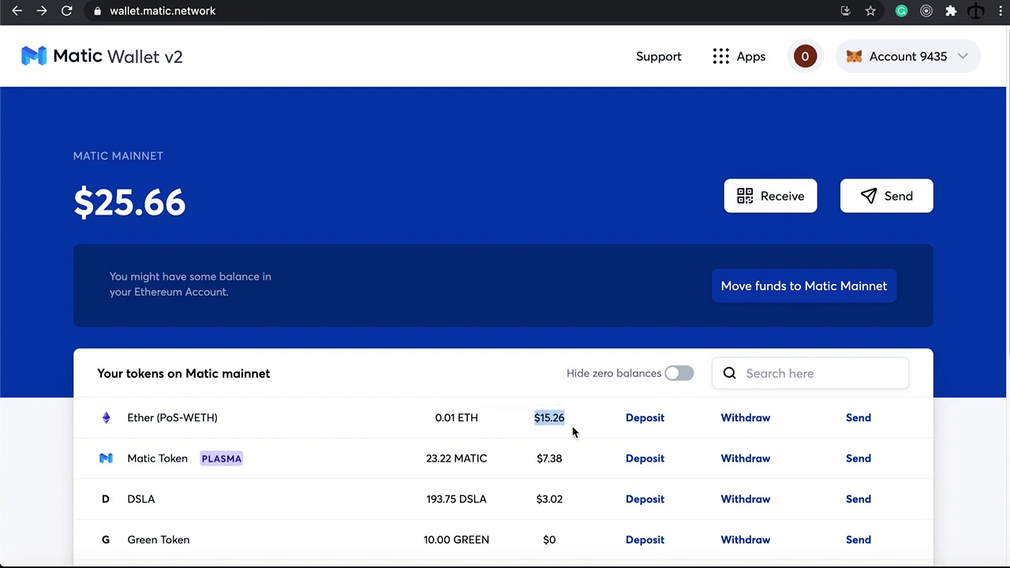
drag(181, 417, 219, 417)
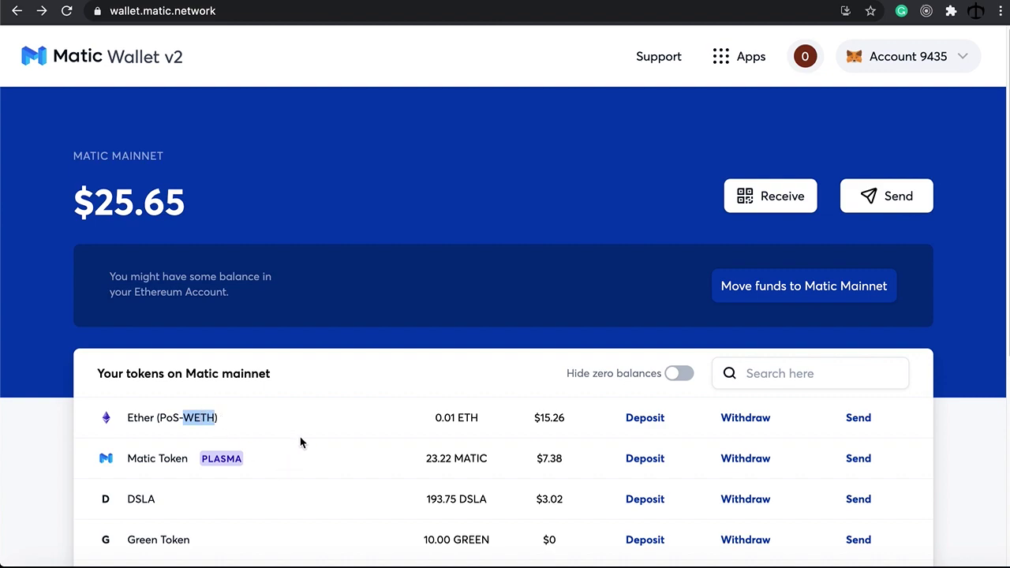
click(359, 418)
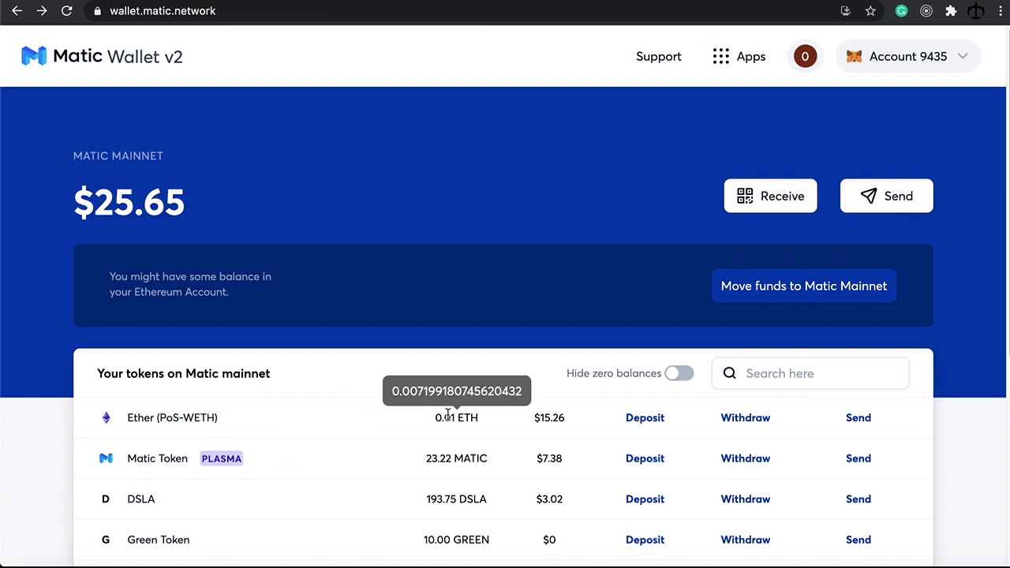
mouse_move(523, 419)
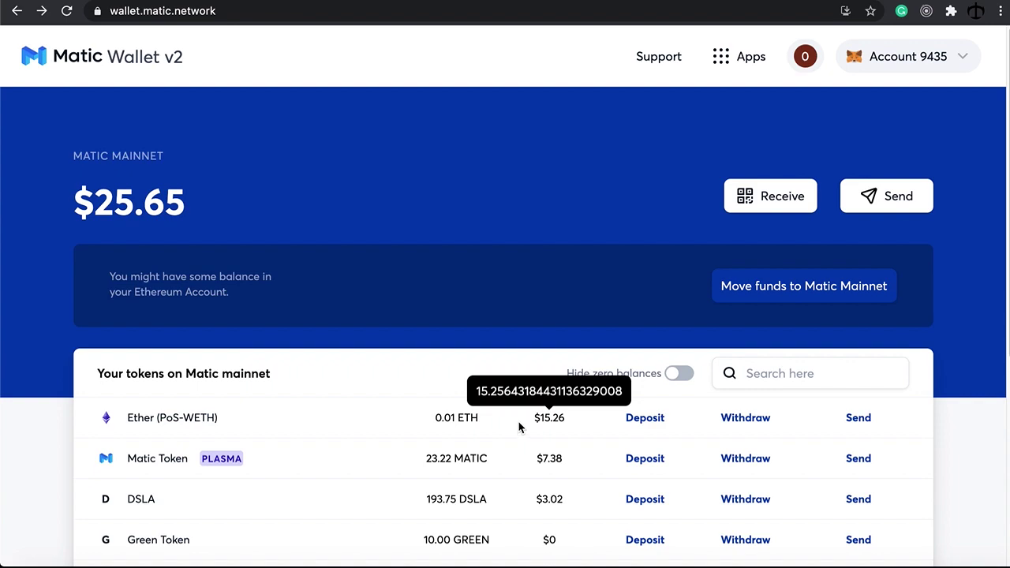
mouse_move(529, 462)
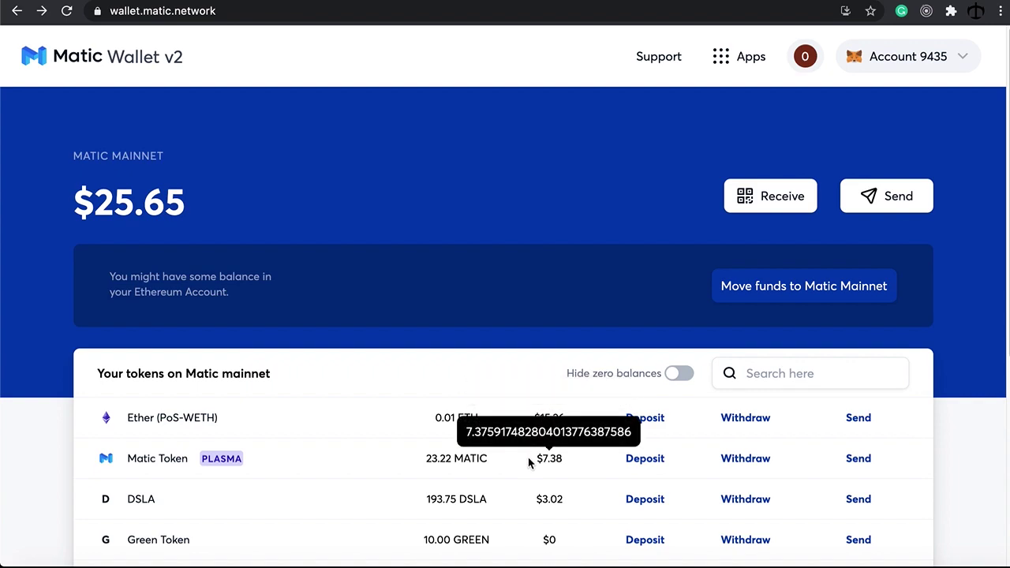
mouse_move(408, 422)
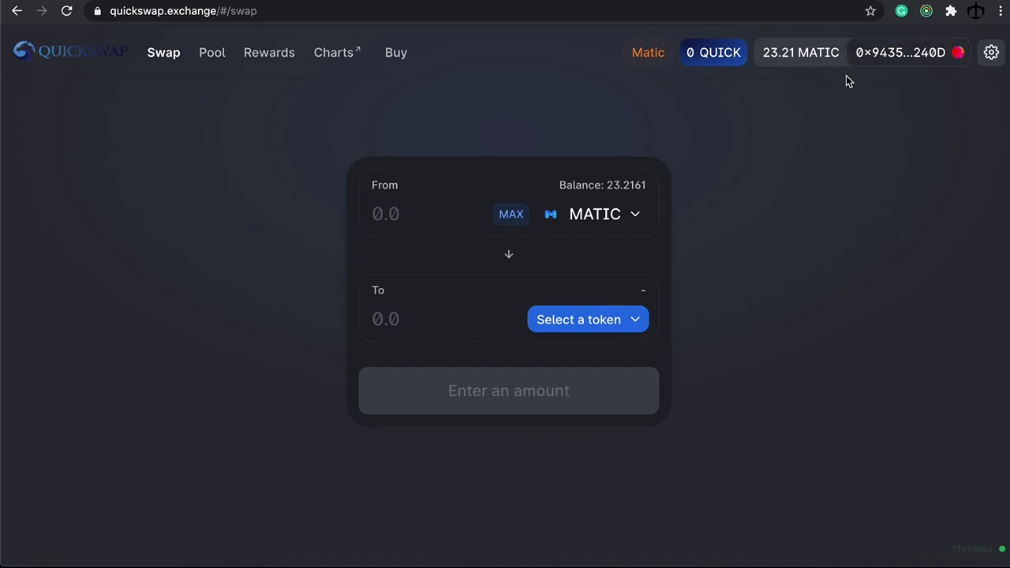
Step: Pick ETH as QuickSwap's From token, showing its 0.00719918 balance, after a quick wallet check
click(587, 220)
text(ET)
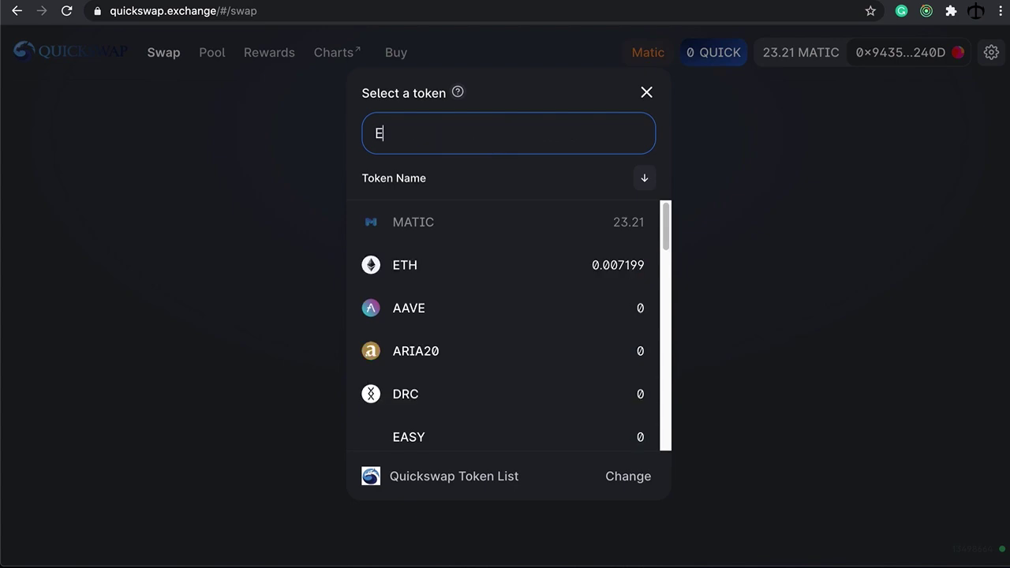
click(506, 268)
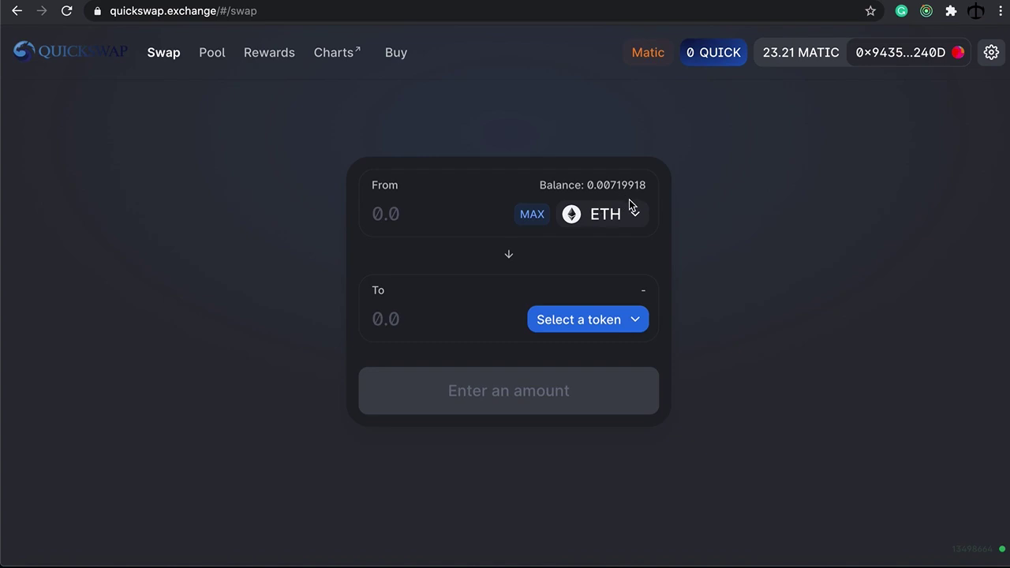
click(562, 0)
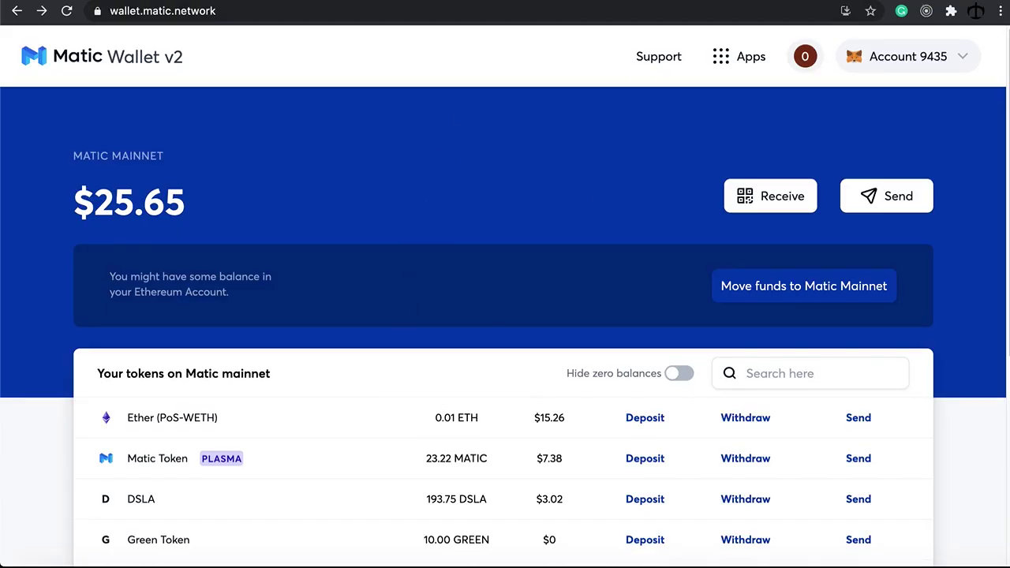
click(623, 0)
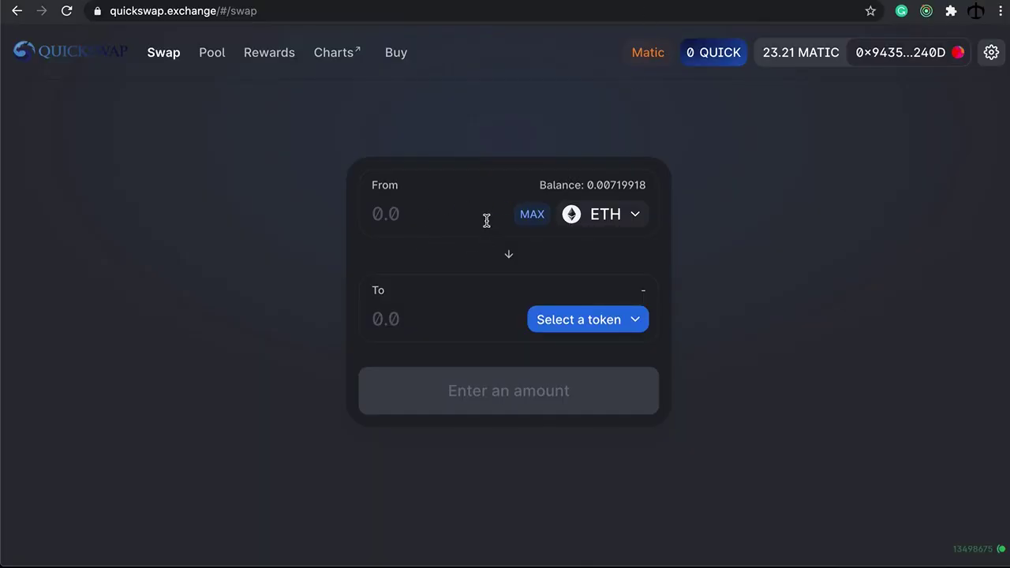
Step: Swap the full ETH balance into MATIC (about 48.6675) and confirm the ETH spending approval in MetaMask
click(526, 226)
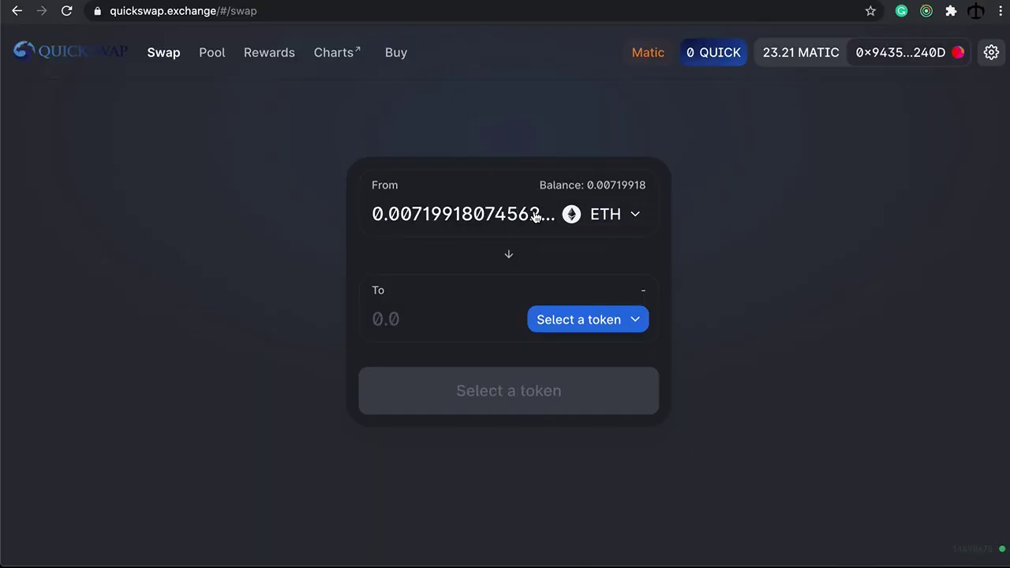
click(596, 328)
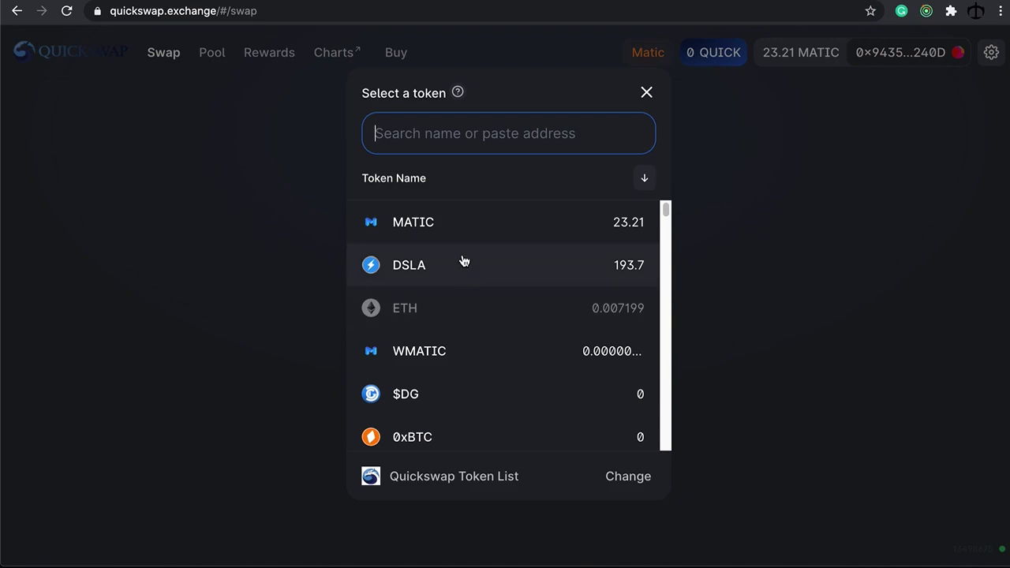
click(470, 229)
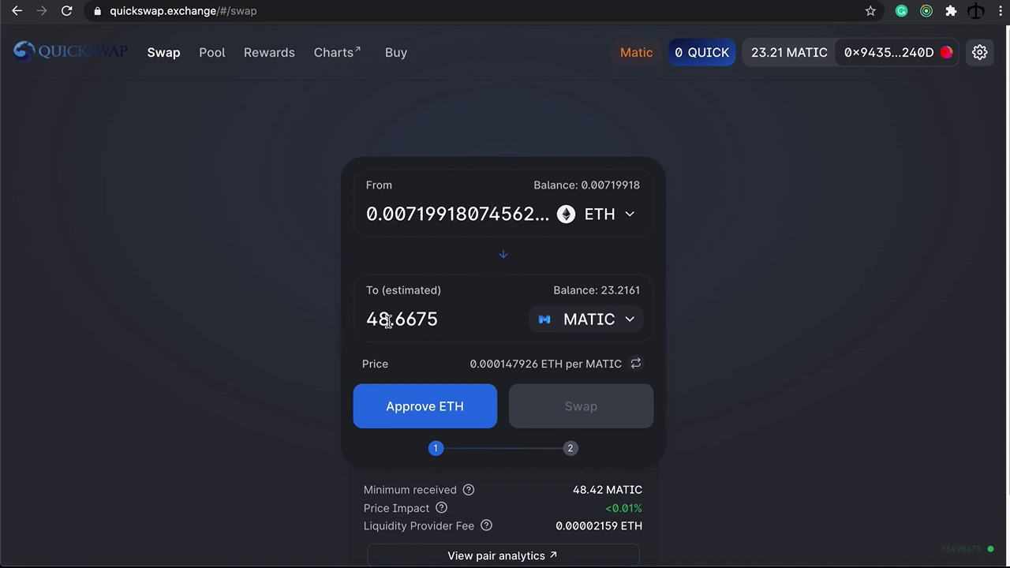
click(424, 408)
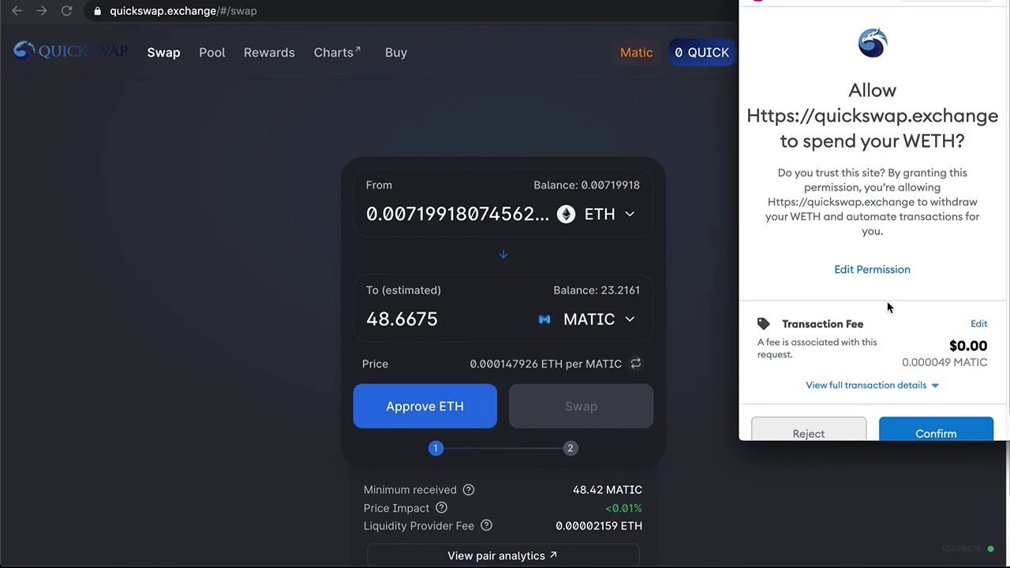
click(915, 411)
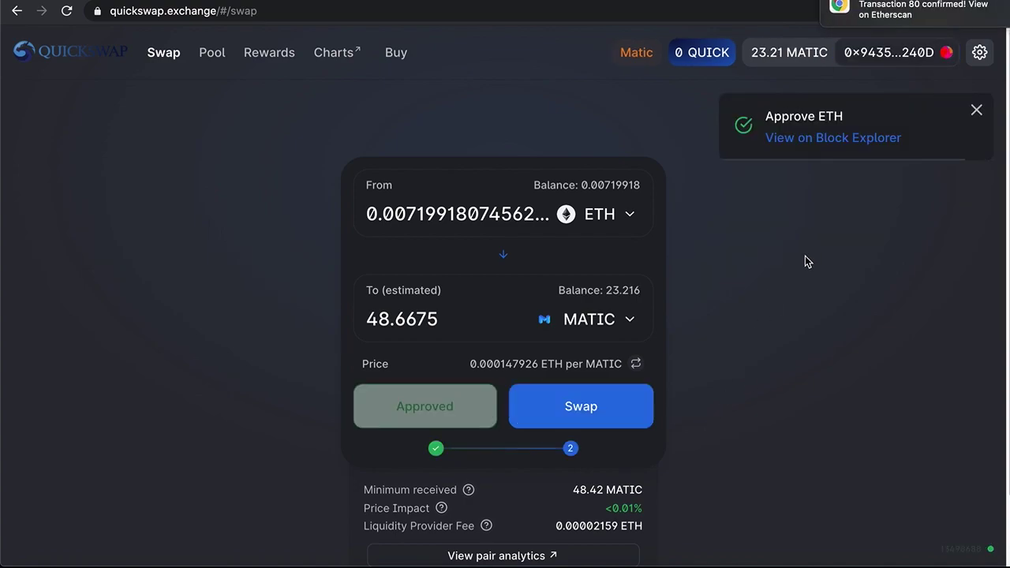
Step: Swap 0.00719918 ETH for 48.6675 MATIC, confirming in MetaMask and dismissing the submitted notice
click(608, 408)
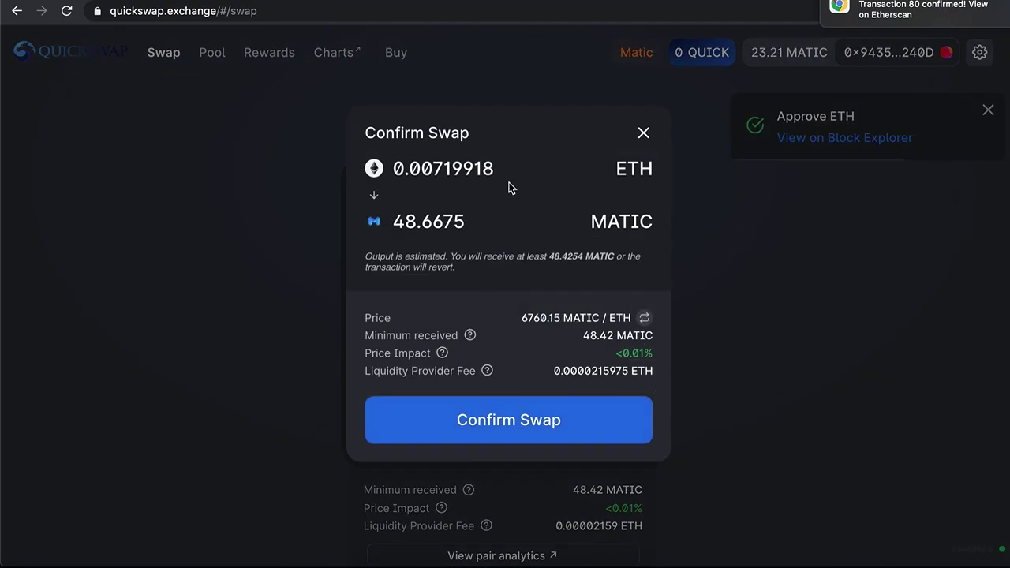
click(542, 421)
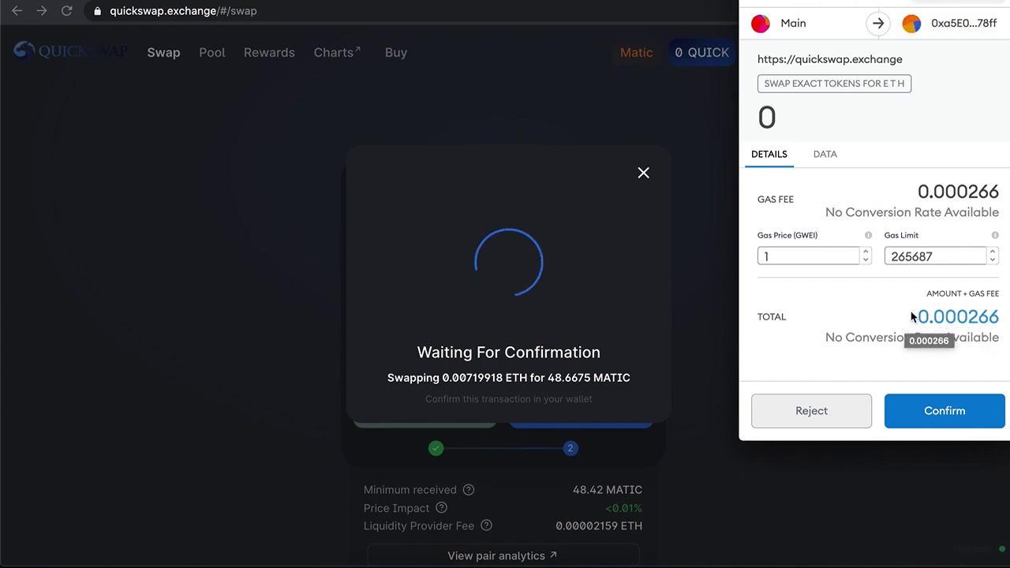
click(944, 411)
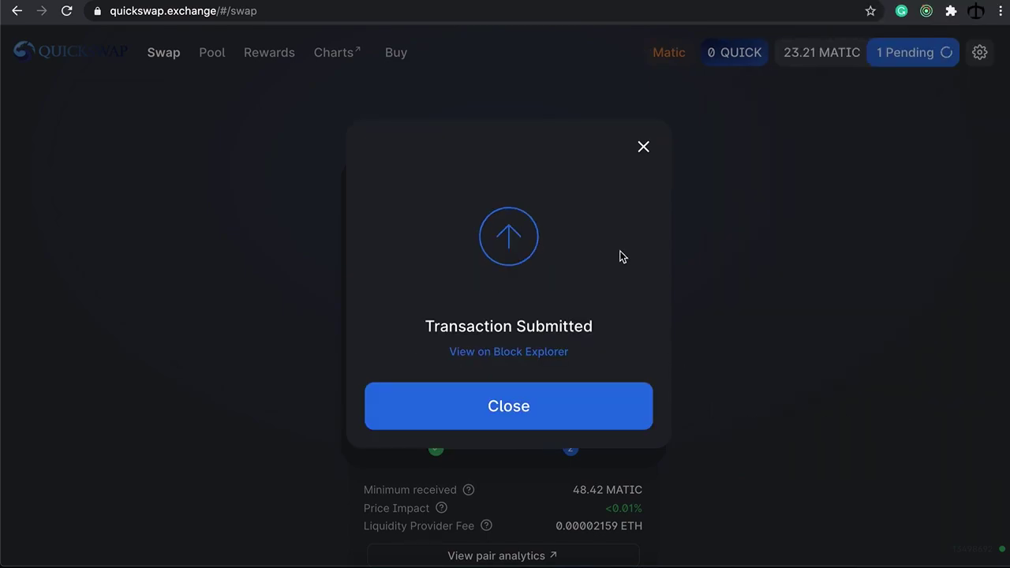
click(575, 406)
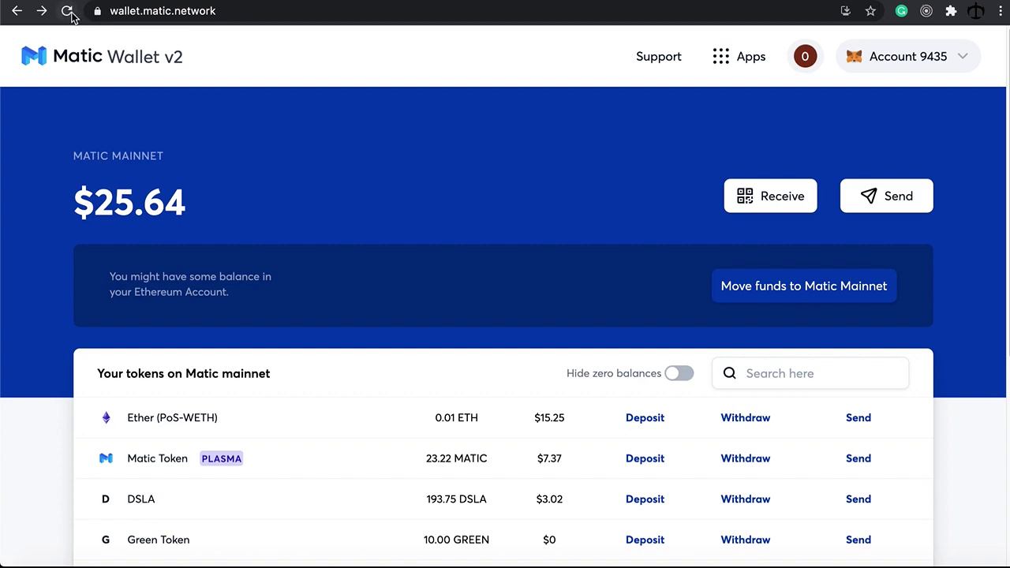
Step: Reload Matic Wallet to show 71.88 MATIC ($22.82) and cross-check the balance in MetaMask
click(68, 11)
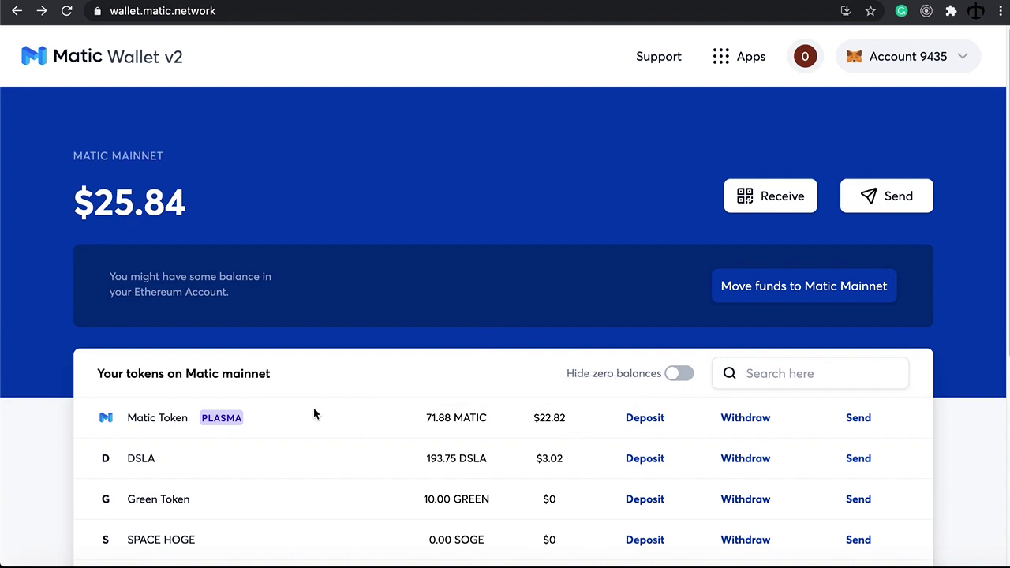
mouse_move(439, 420)
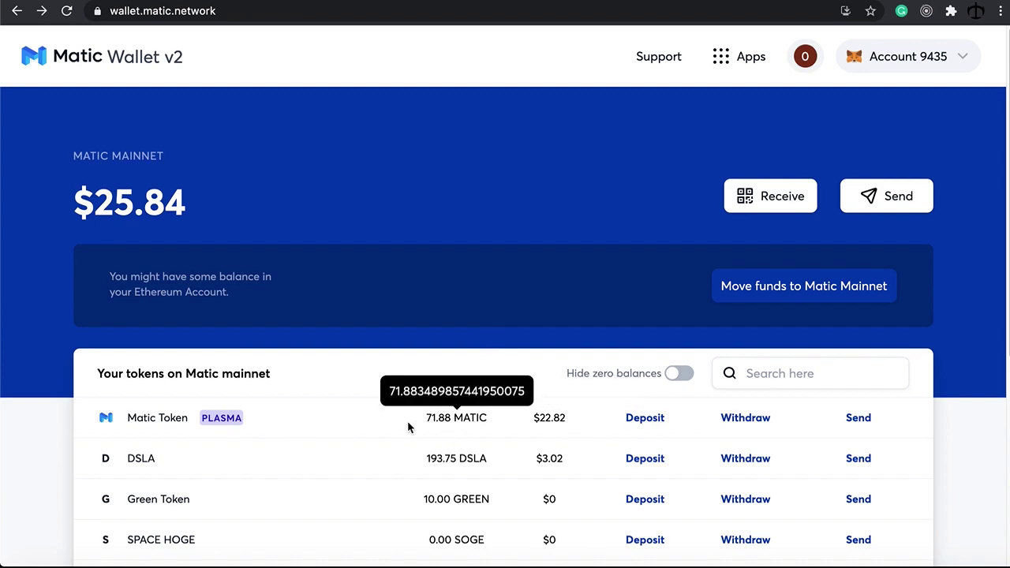
click(952, 13)
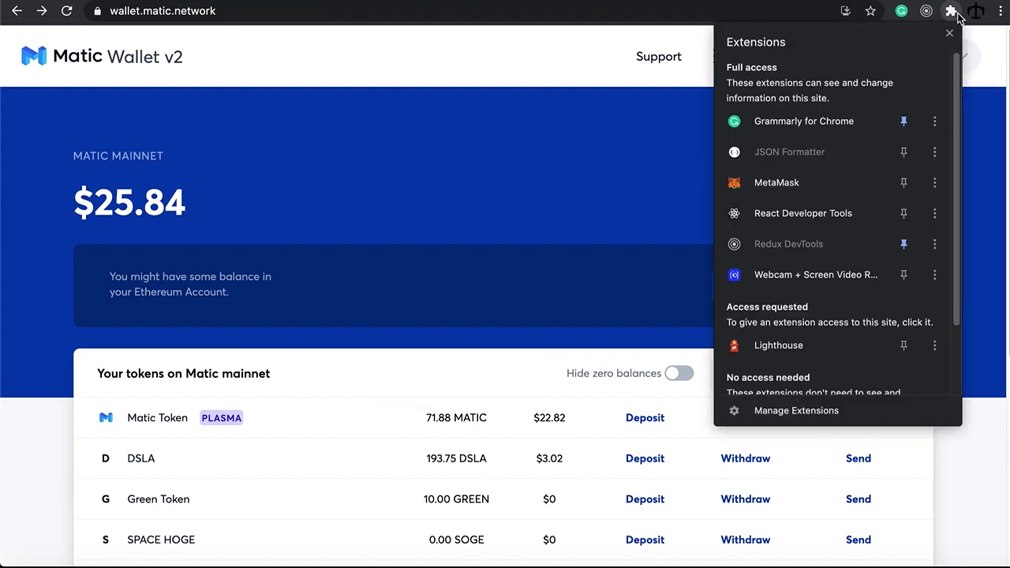
click(776, 181)
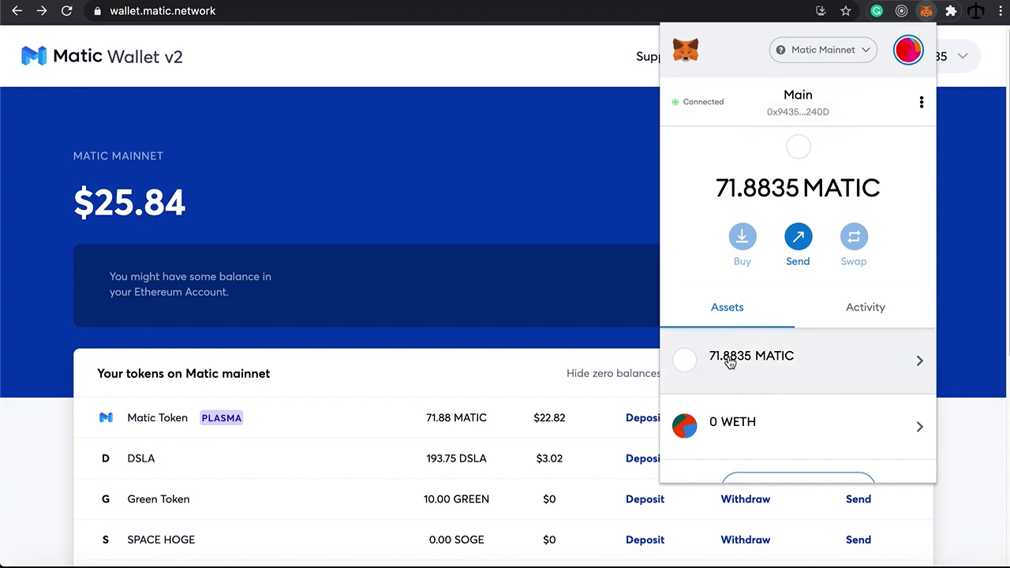
click(515, 245)
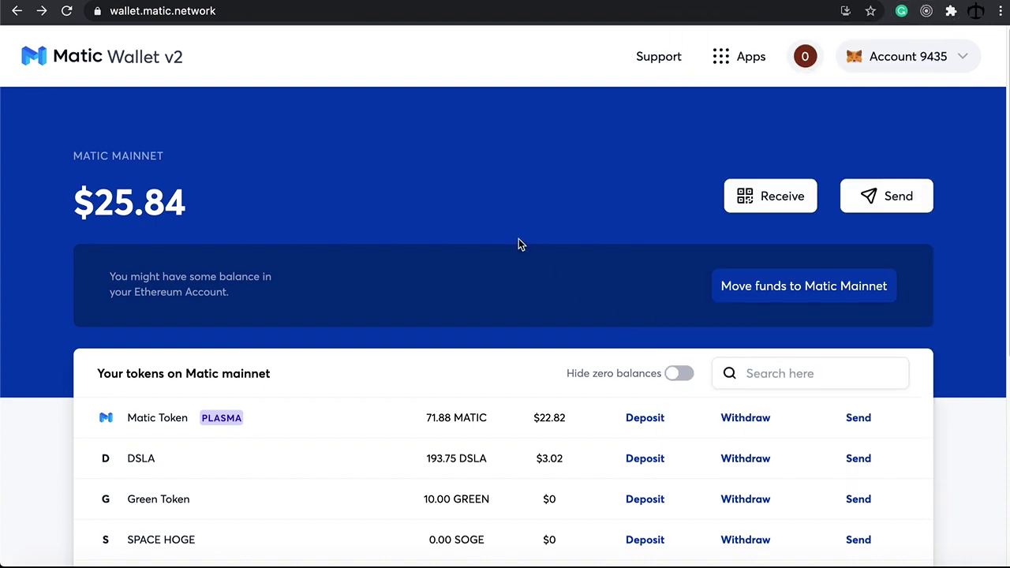